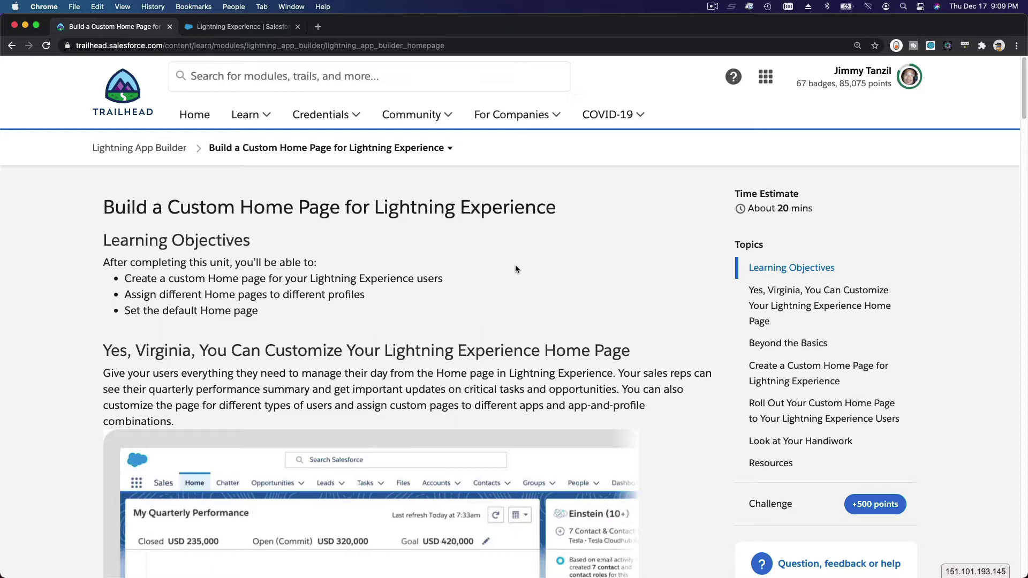
# Step: Skim the Trailhead unit's introduction, and switch to the Salesforce playground to view the Sales app's Home page
pyautogui.scroll(-5, 515, 268)
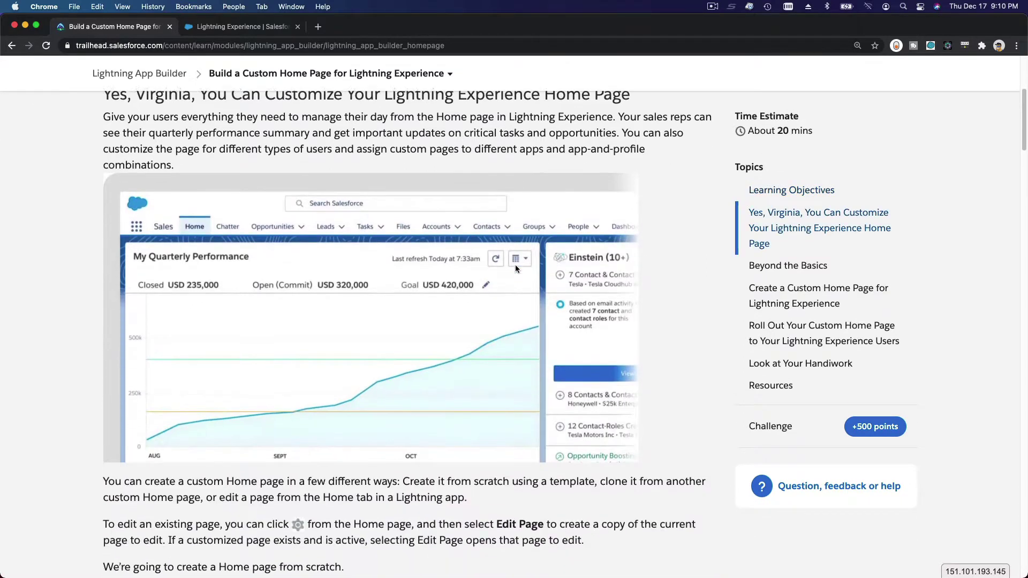
pyautogui.scroll(-2, 515, 268)
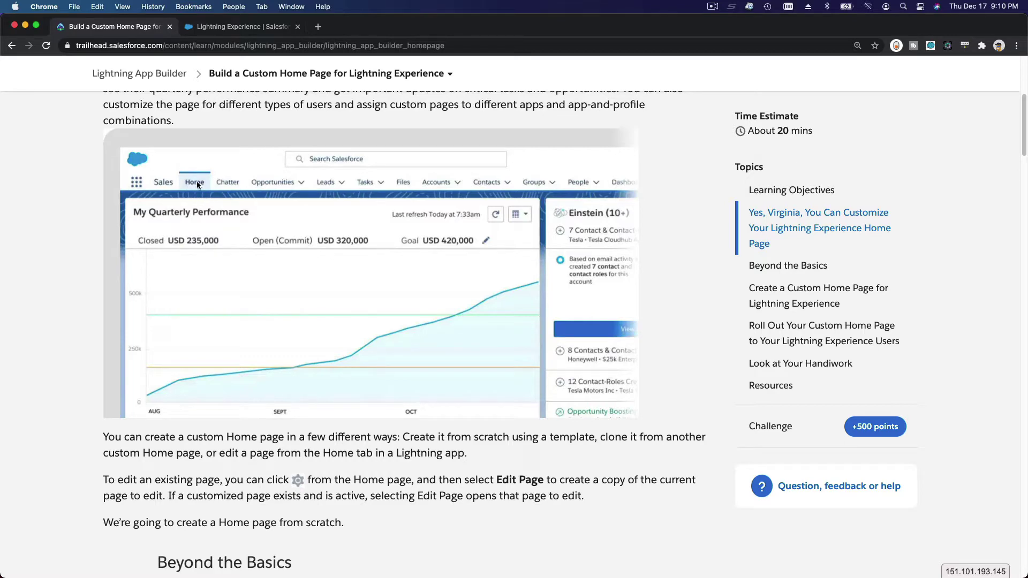
pyautogui.click(226, 31)
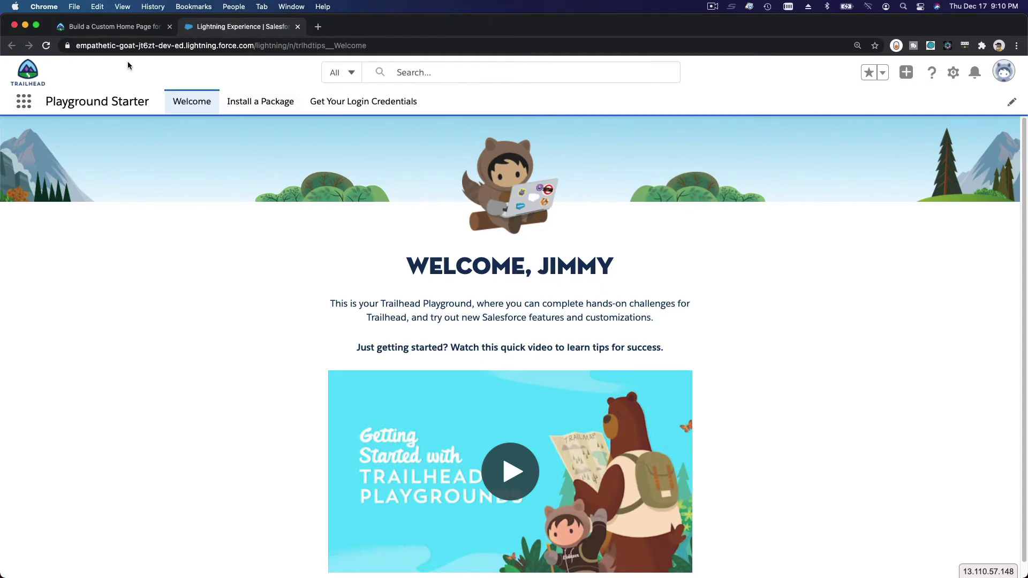
pyautogui.click(23, 109)
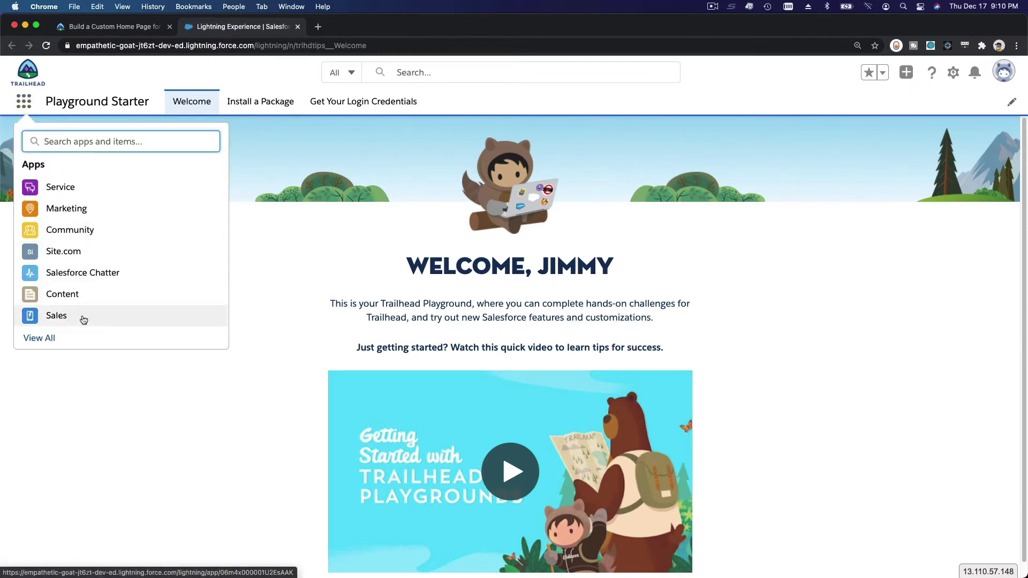
pyautogui.click(57, 315)
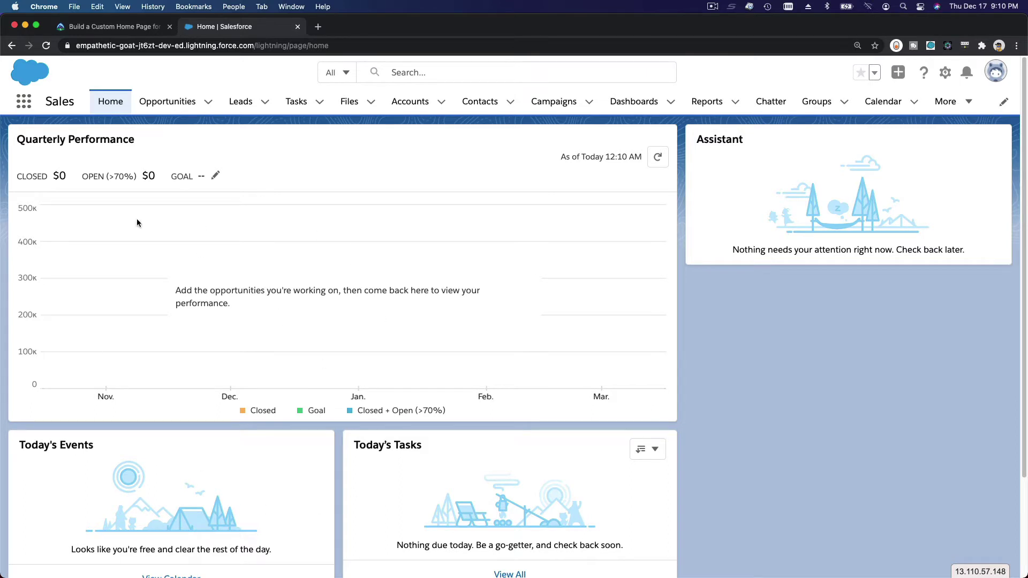
# Step: Open the Marketing app and look over its Home page for comparison with the Sales one
pyautogui.click(24, 107)
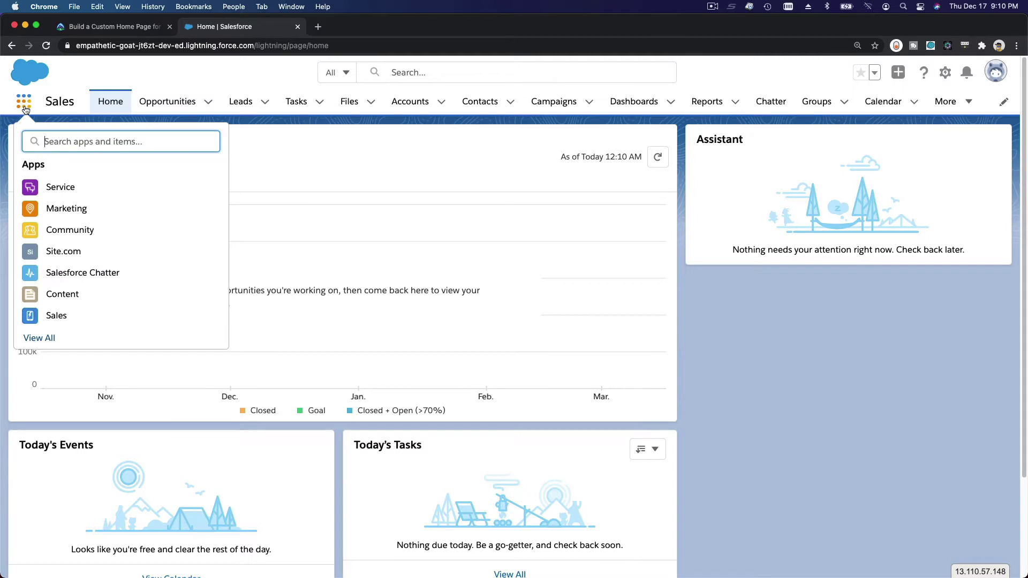
pyautogui.click(75, 209)
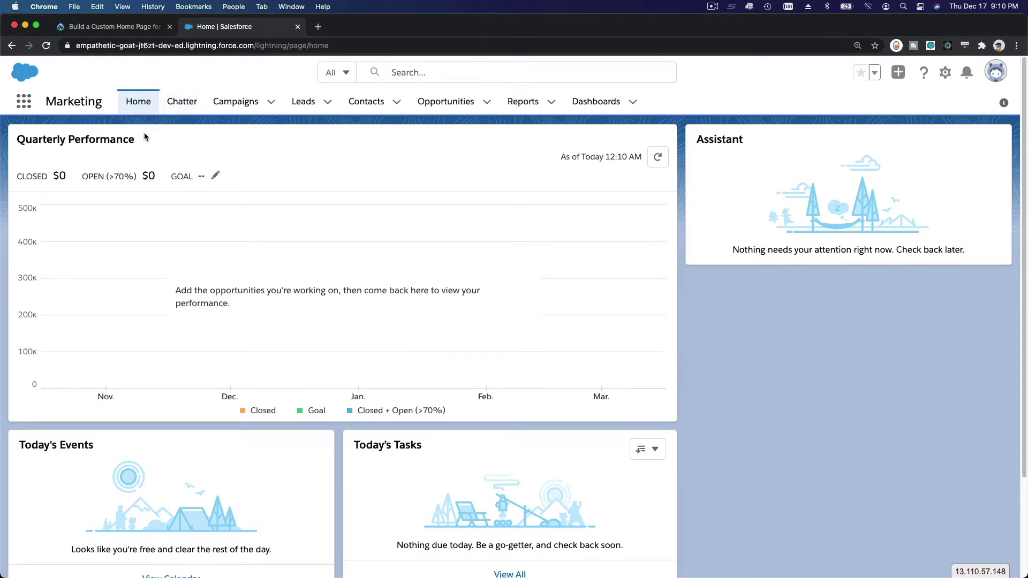
pyautogui.scroll(-1, 293, 224)
pyautogui.scroll(1, 293, 224)
pyautogui.click(24, 105)
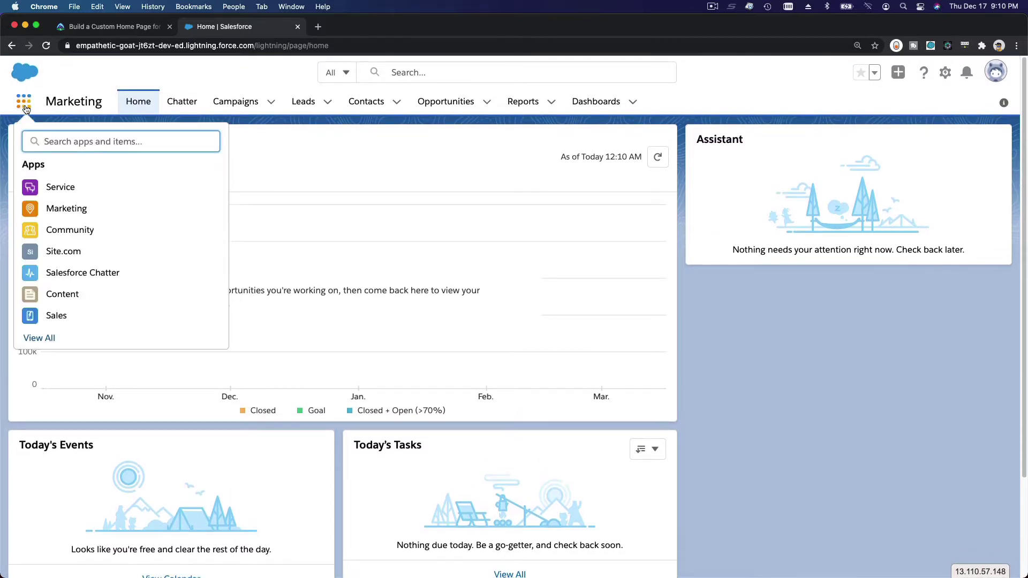
pyautogui.click(770, 323)
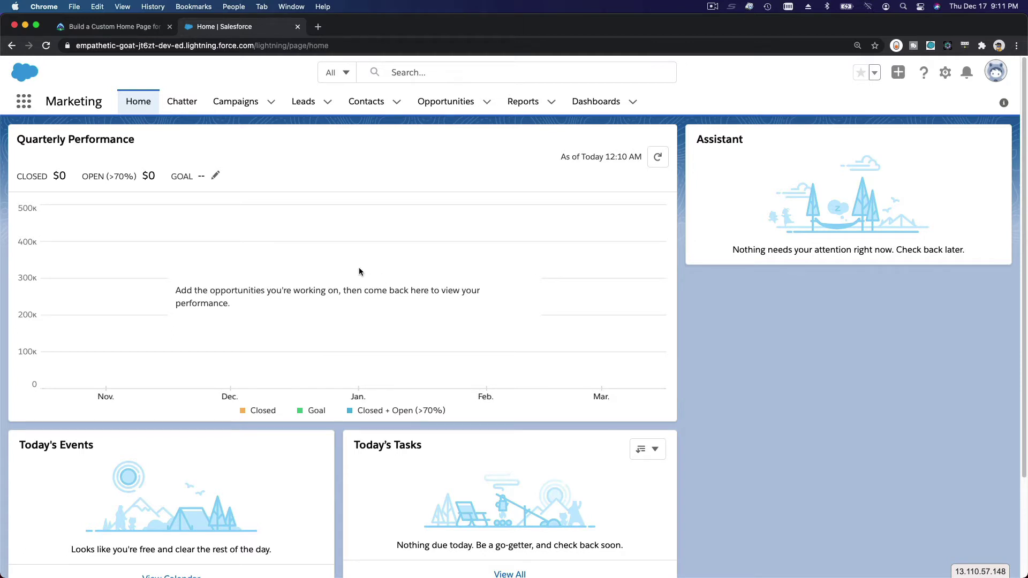
# Step: Return to the Sales app and review the components on its Home page
pyautogui.click(24, 103)
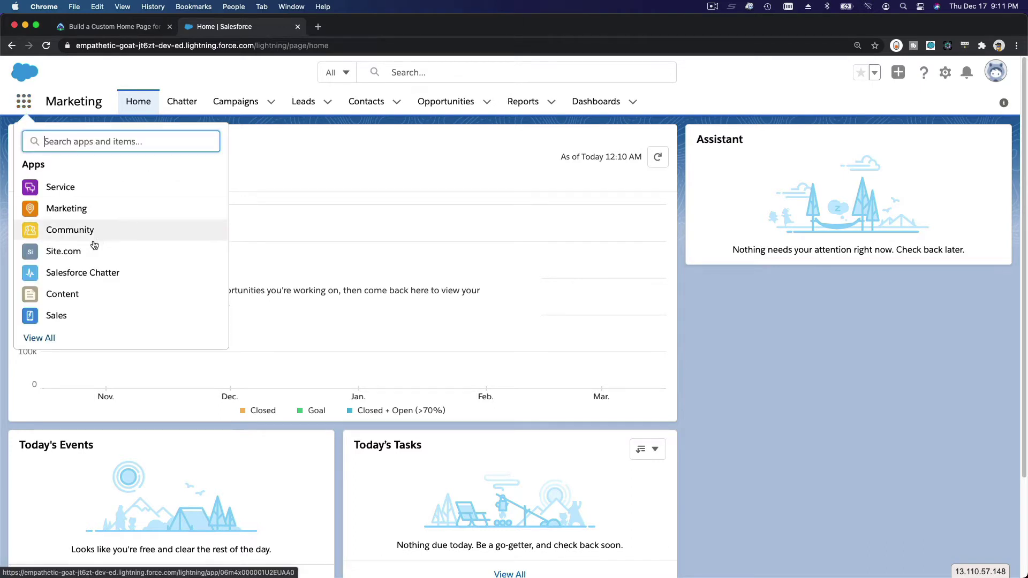
pyautogui.click(71, 315)
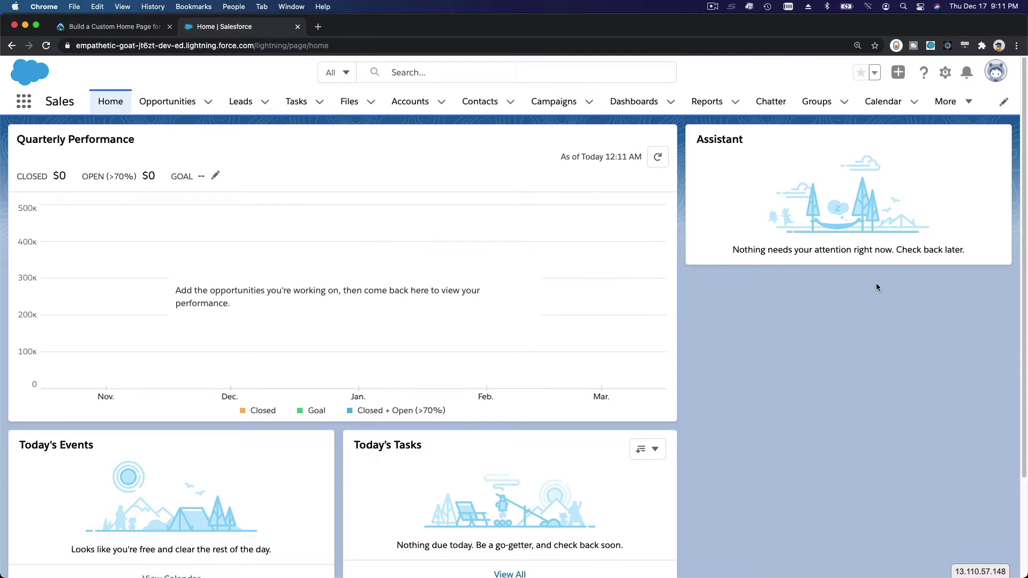
pyautogui.scroll(-3, 796, 339)
pyautogui.scroll(3, 795, 338)
# Step: Switch to the Trailhead unit and read the instructions for creating a custom Home page
pyautogui.click(105, 30)
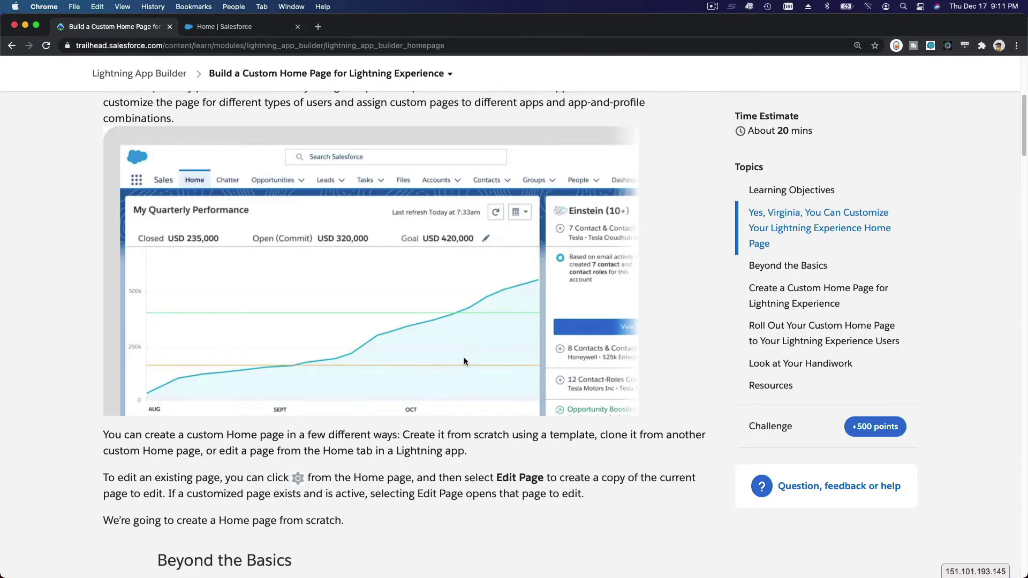
pyautogui.scroll(-5, 463, 357)
pyautogui.scroll(-5, 464, 357)
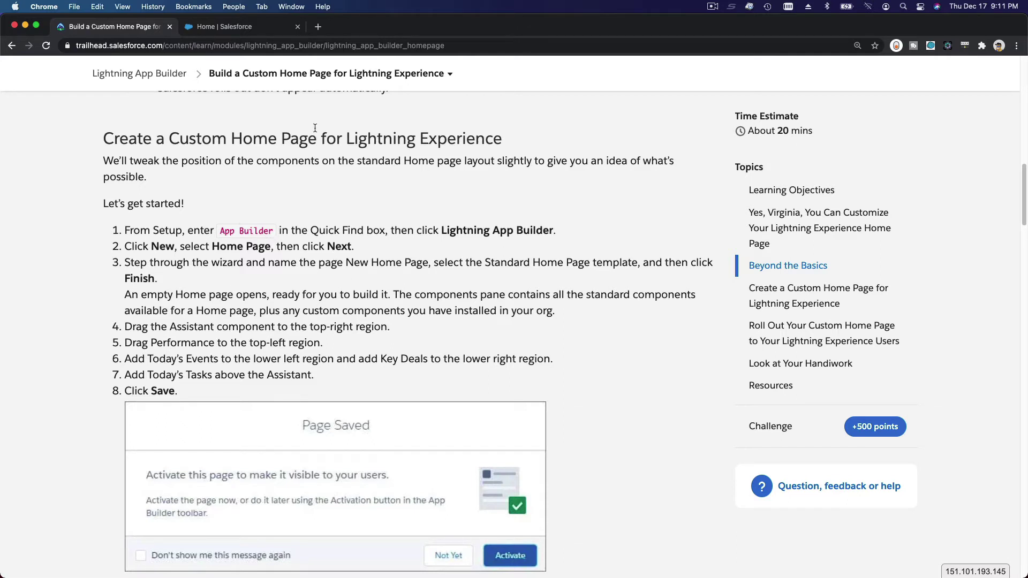
# Step: Return to Salesforce, open Setup, and find the Lightning App Builder page by searching for "lightning app"
pyautogui.click(249, 29)
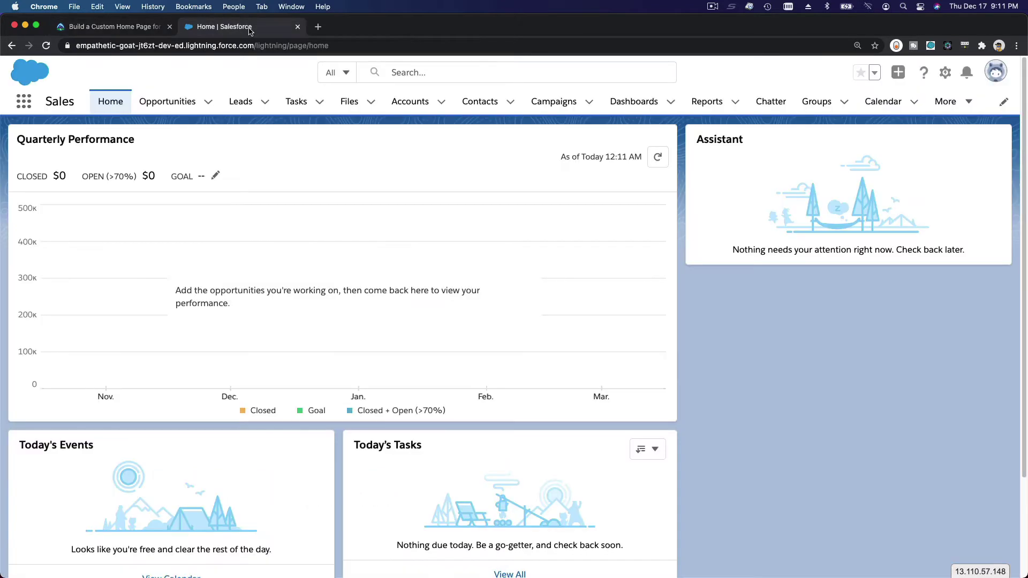
pyautogui.click(944, 73)
pyautogui.click(887, 107)
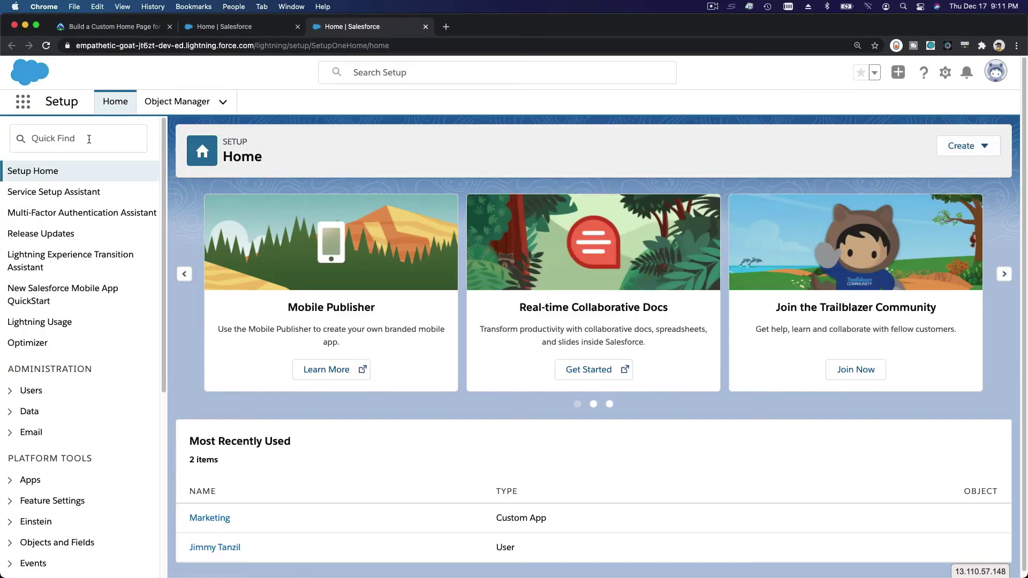
pyautogui.click(113, 138)
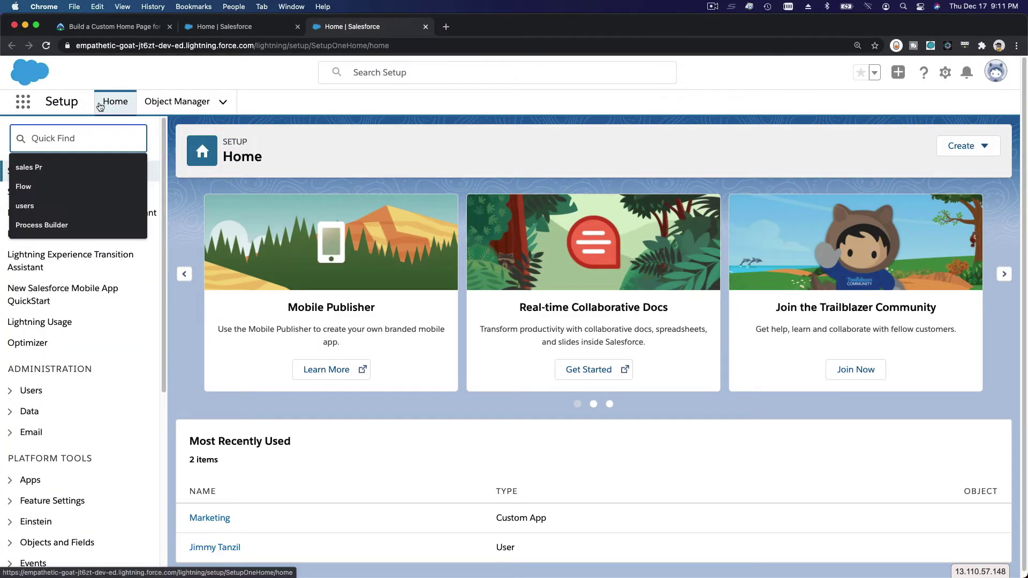
pyautogui.write('li')
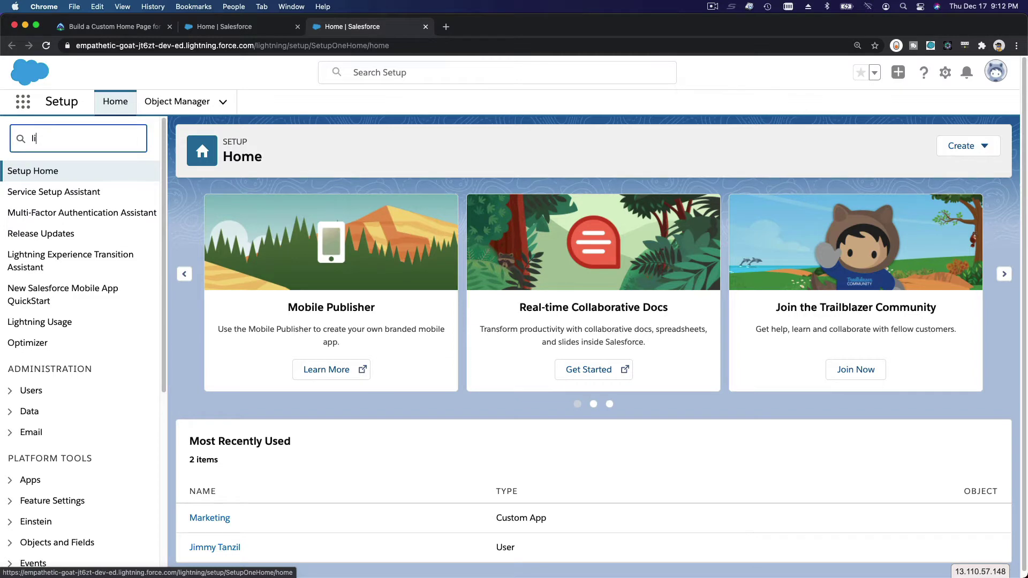
pyautogui.write('ghtning app')
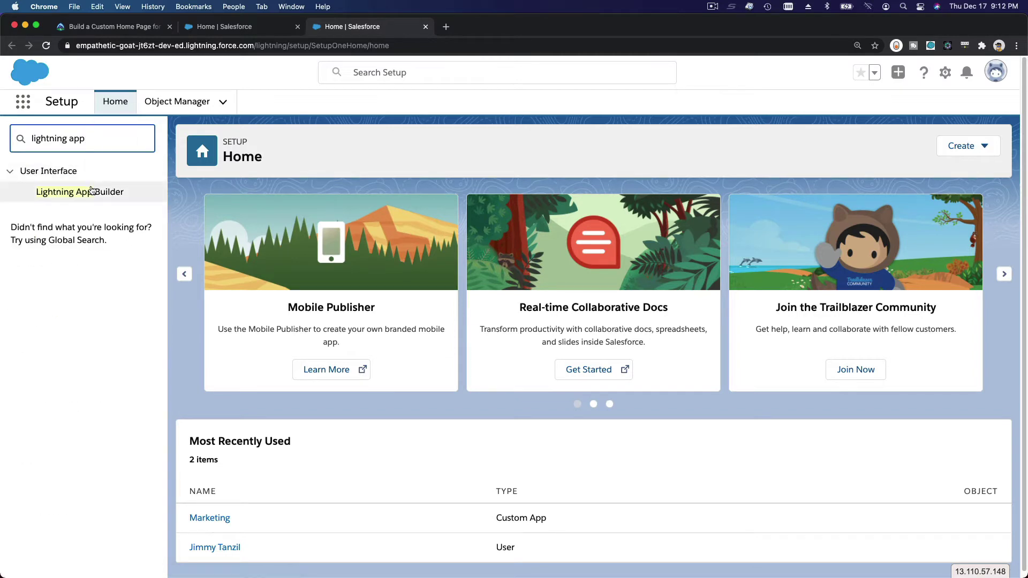
pyautogui.click(91, 191)
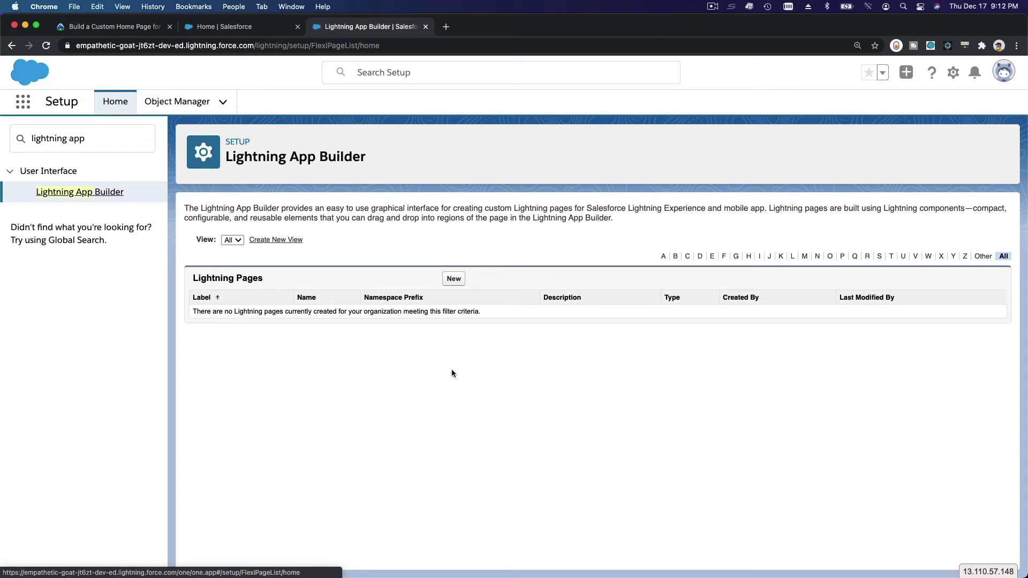
# Step: Start a new Lightning page of type Home Page and label it "Sales Home Page"
pyautogui.click(453, 278)
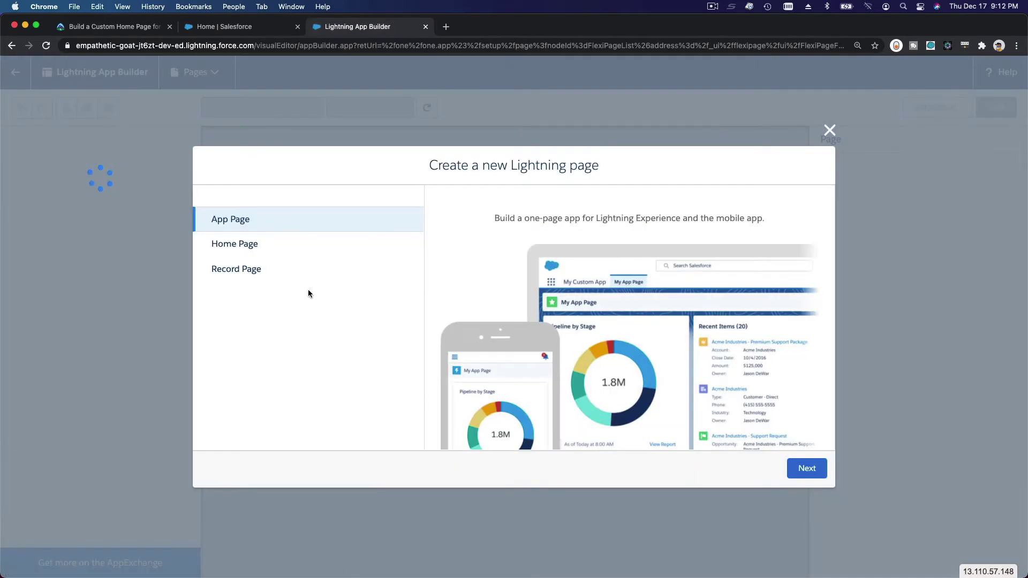
pyautogui.click(312, 246)
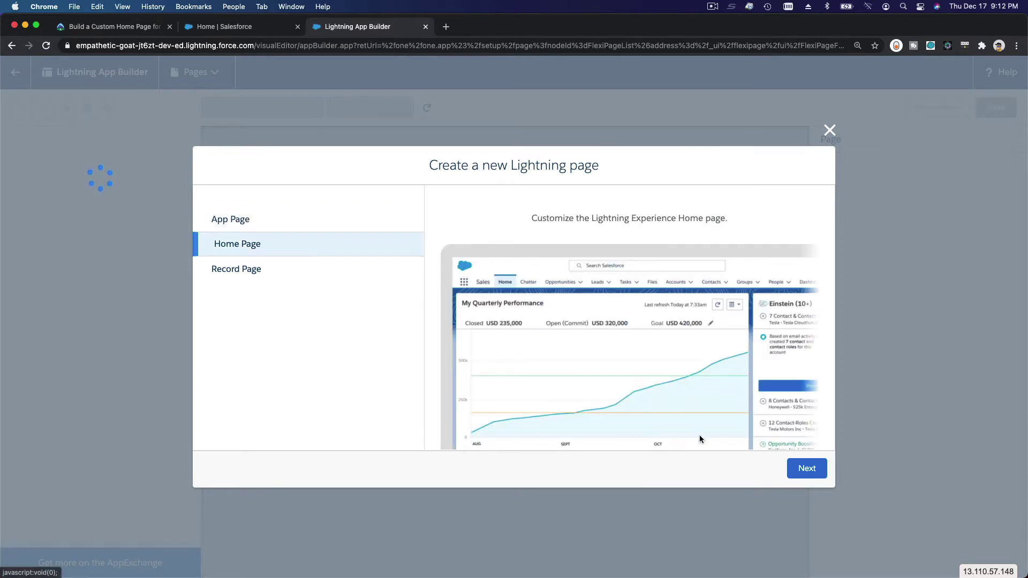
pyautogui.click(804, 468)
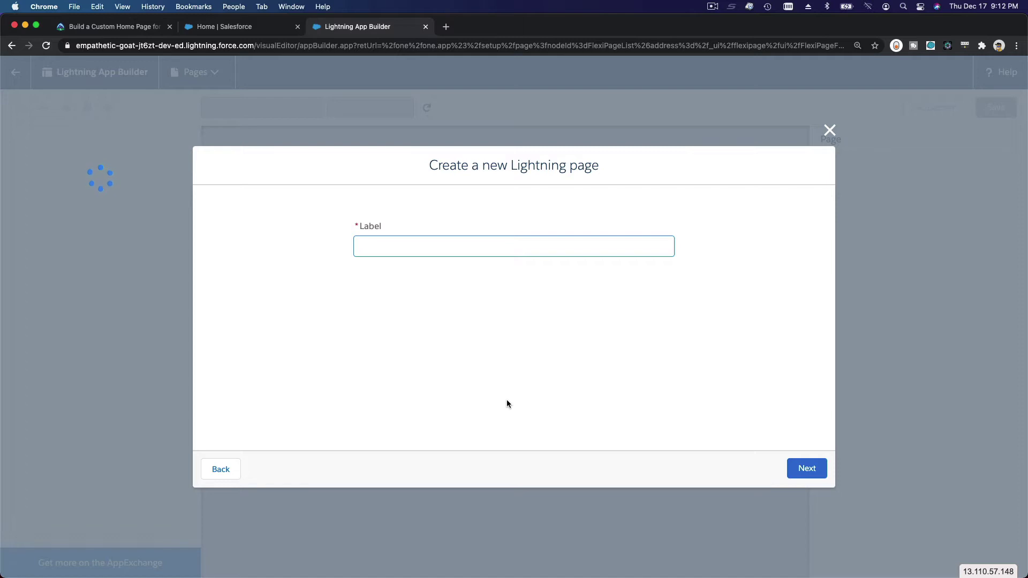
pyautogui.write('Sales Home Page')
pyautogui.click(491, 294)
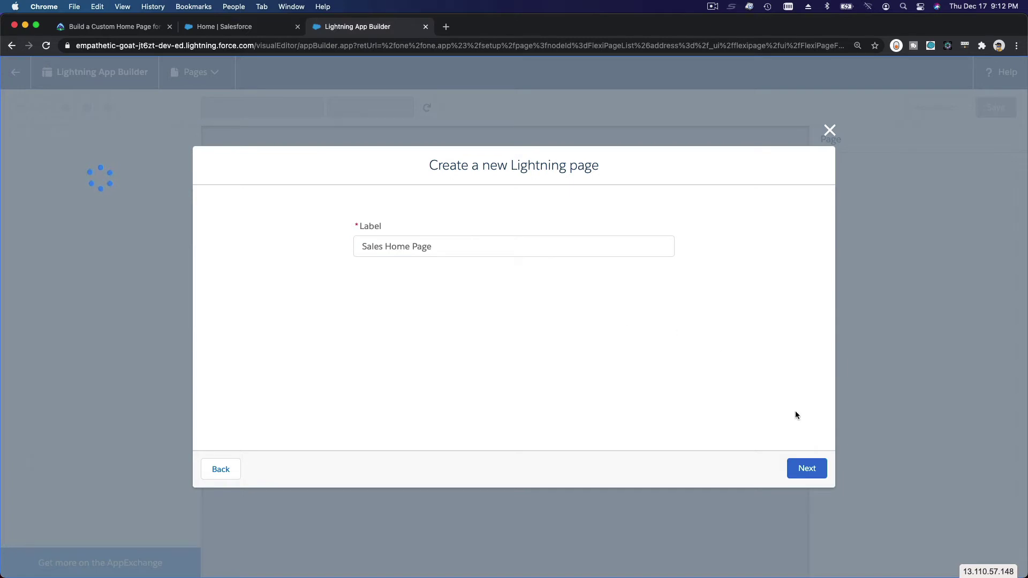
pyautogui.click(809, 469)
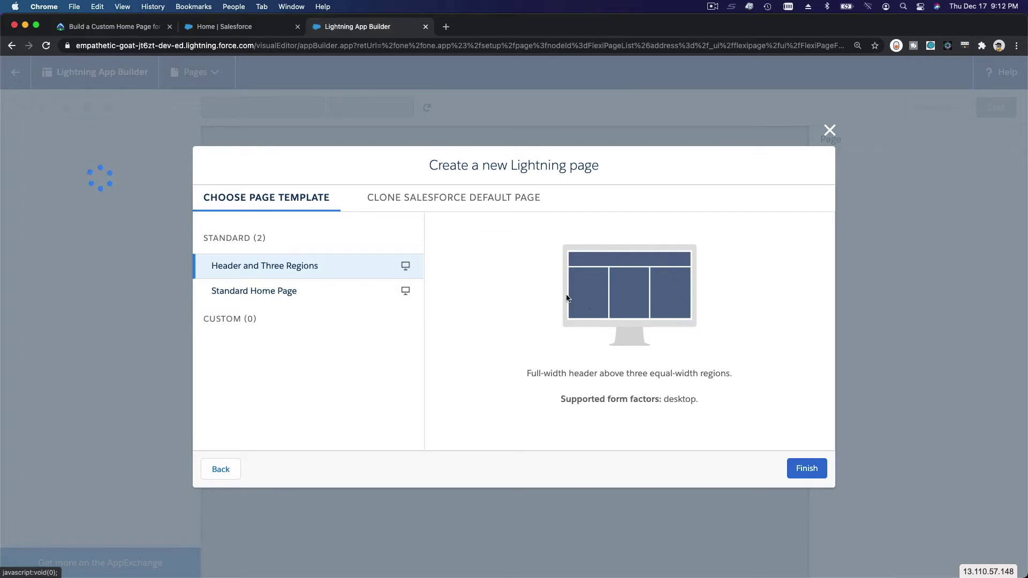
# Step: Compare the standard templates, check the Trailhead instructions, and finish creating the page with the Standard Home Page template
pyautogui.click(330, 295)
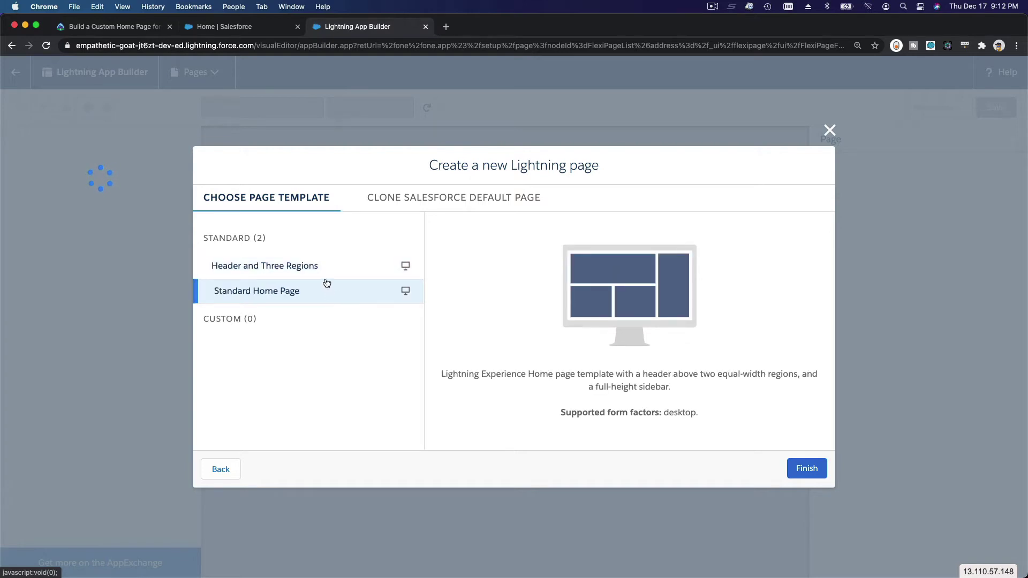
pyautogui.click(328, 275)
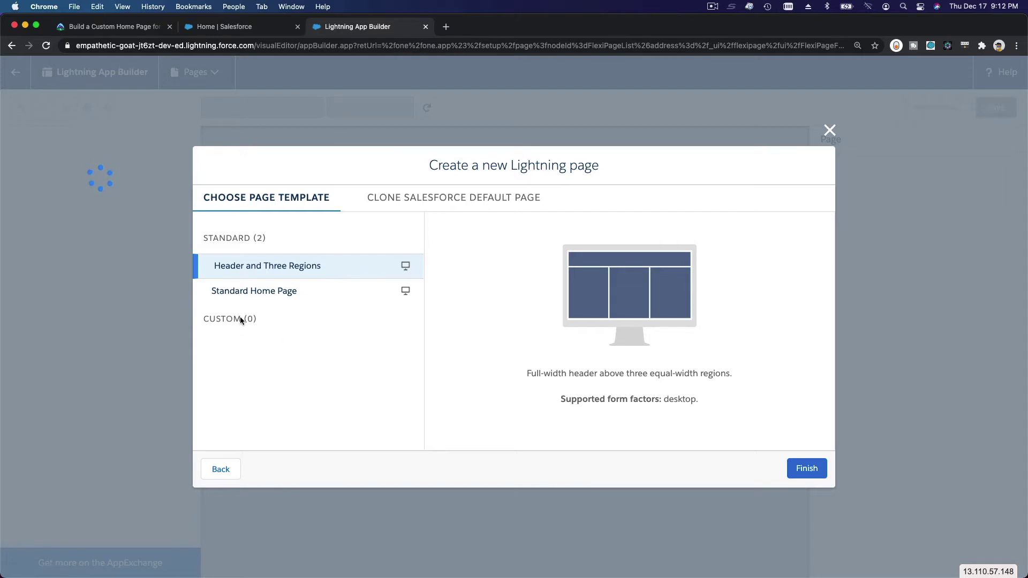
pyautogui.click(319, 292)
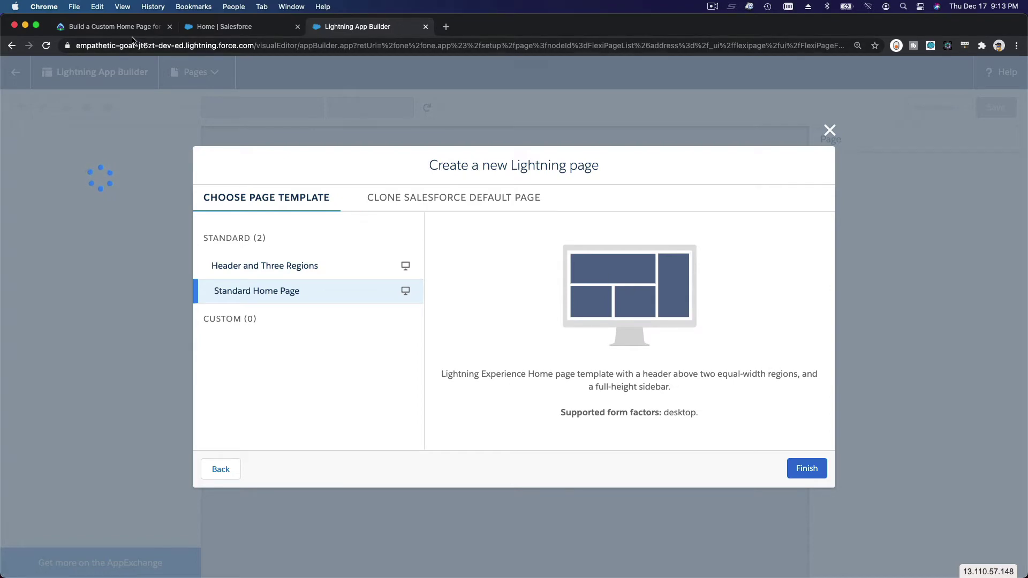
pyautogui.click(115, 28)
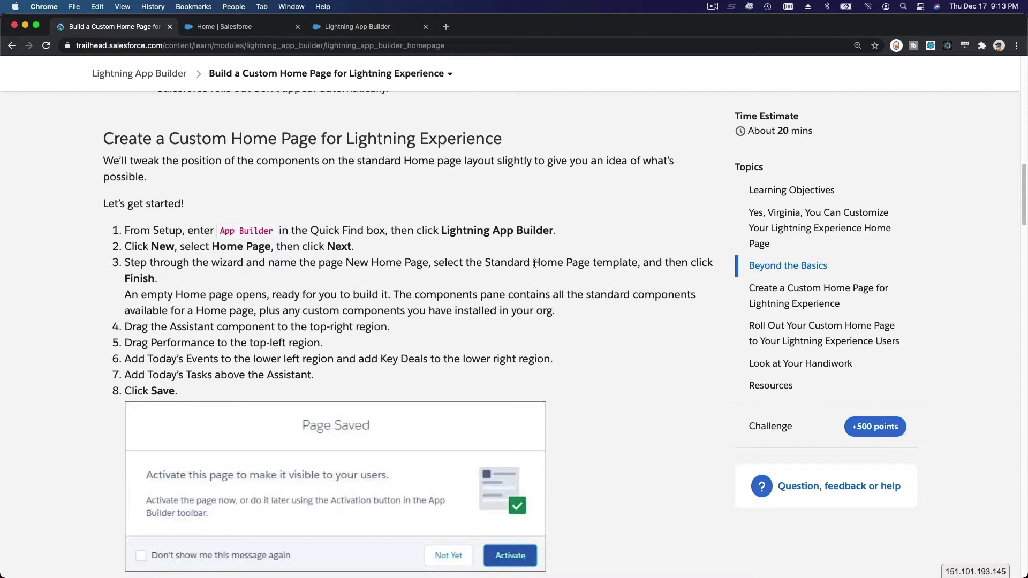
pyautogui.doubleClick(512, 262)
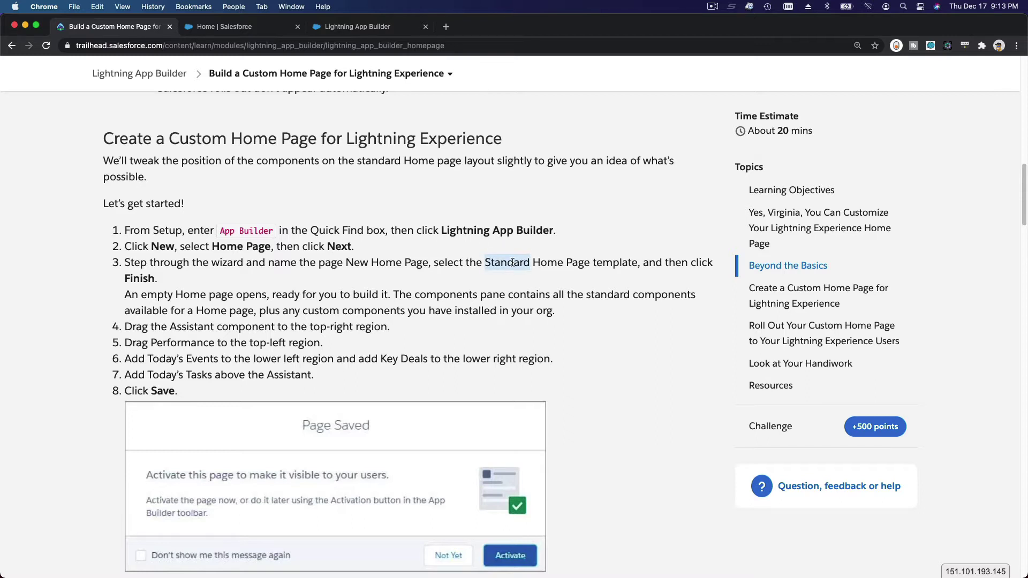
pyautogui.click(371, 28)
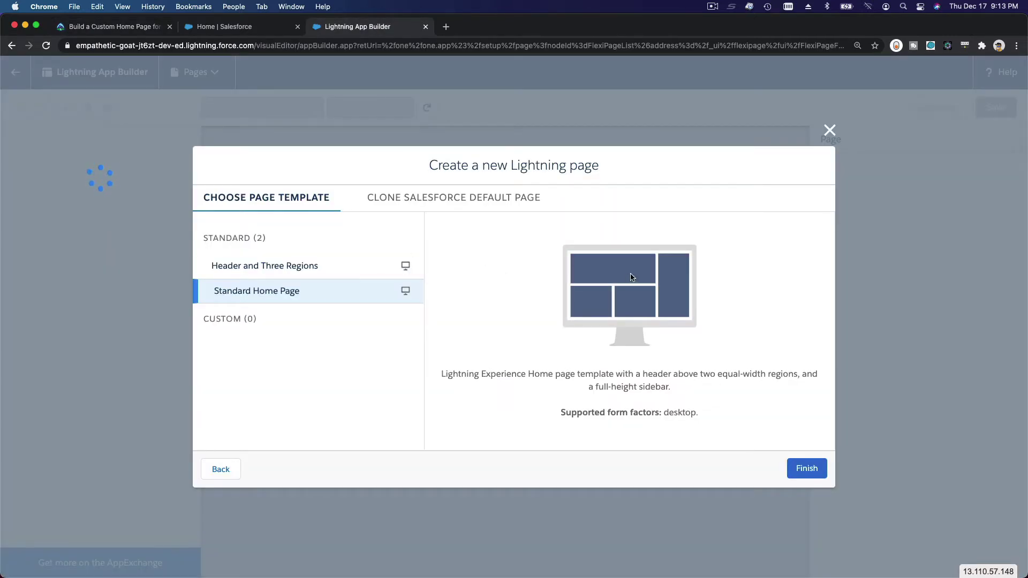
pyautogui.click(807, 467)
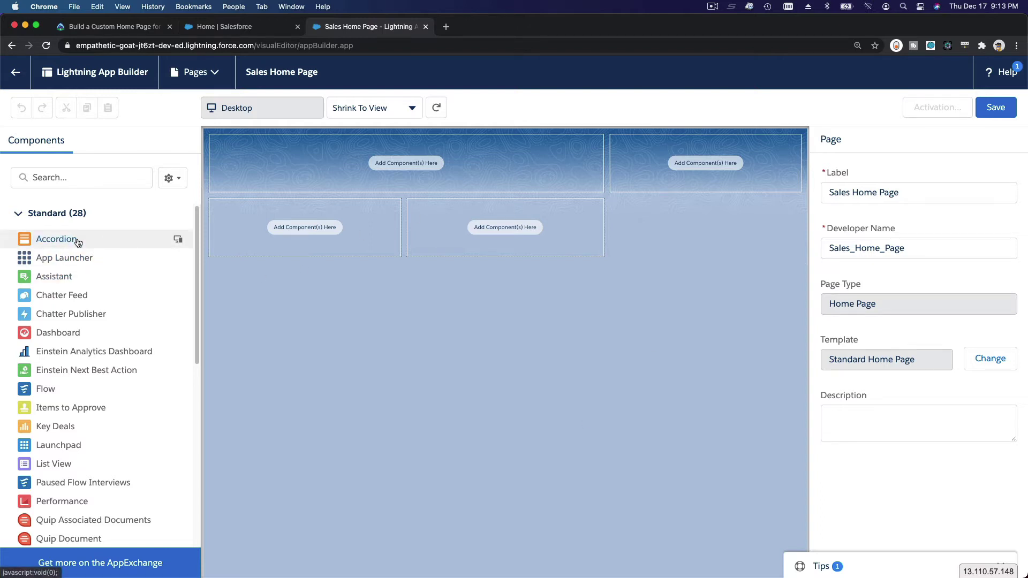
# Step: Browse the standard components available for the page, and review the Trailhead steps for placing them in the layout
pyautogui.scroll(-3, 77, 241)
pyautogui.scroll(-2, 76, 241)
pyautogui.scroll(-1, 76, 268)
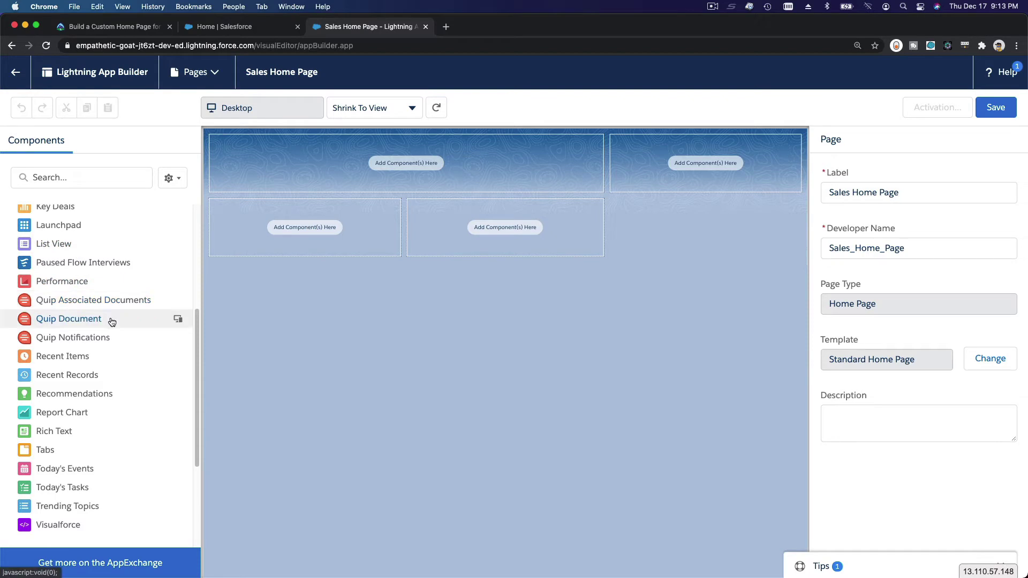
pyautogui.scroll(3, 112, 321)
pyautogui.scroll(1, 112, 321)
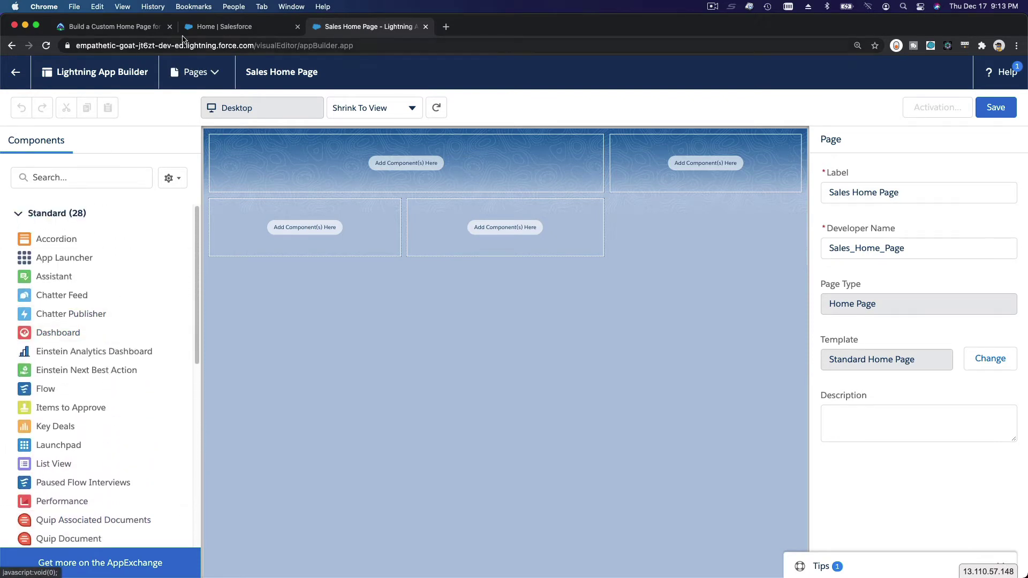
pyautogui.click(127, 28)
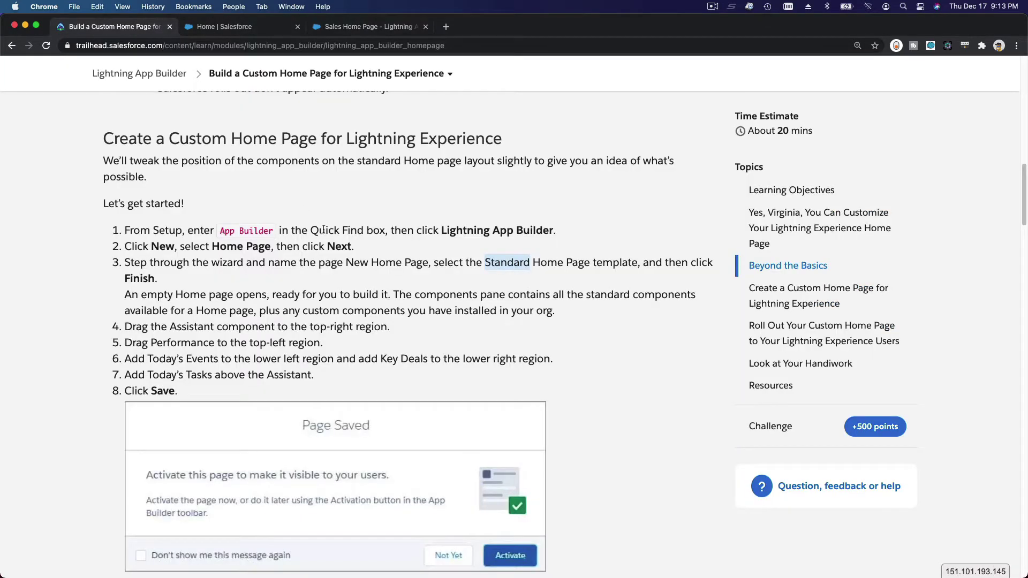
pyautogui.scroll(-2, 323, 229)
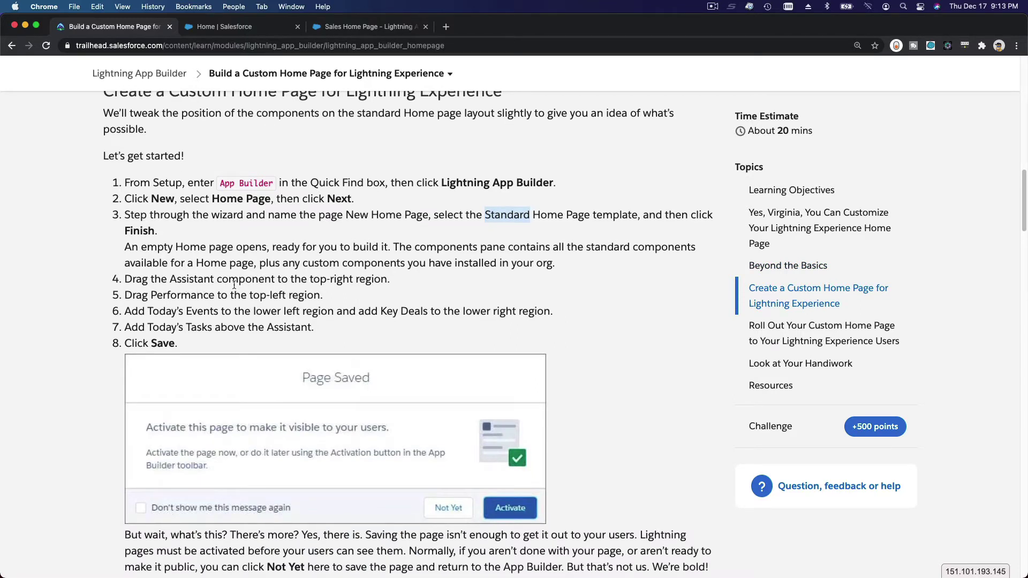
# Step: Return to the Lightning App Builder, add the Assistant component to the page's top-right region, and inspect its visibility filter settings without keeping a filter
pyautogui.click(370, 26)
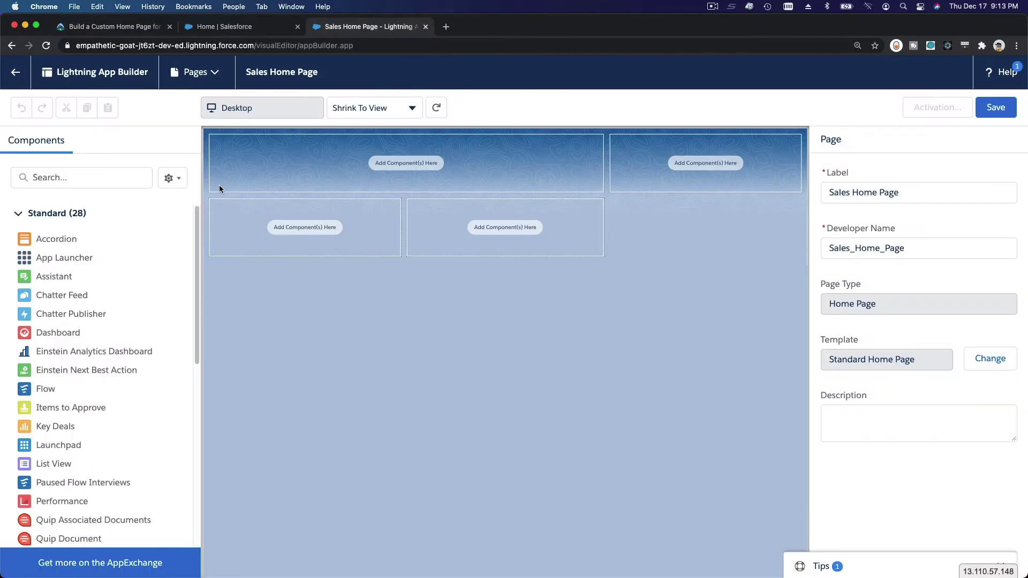
pyautogui.click(108, 182)
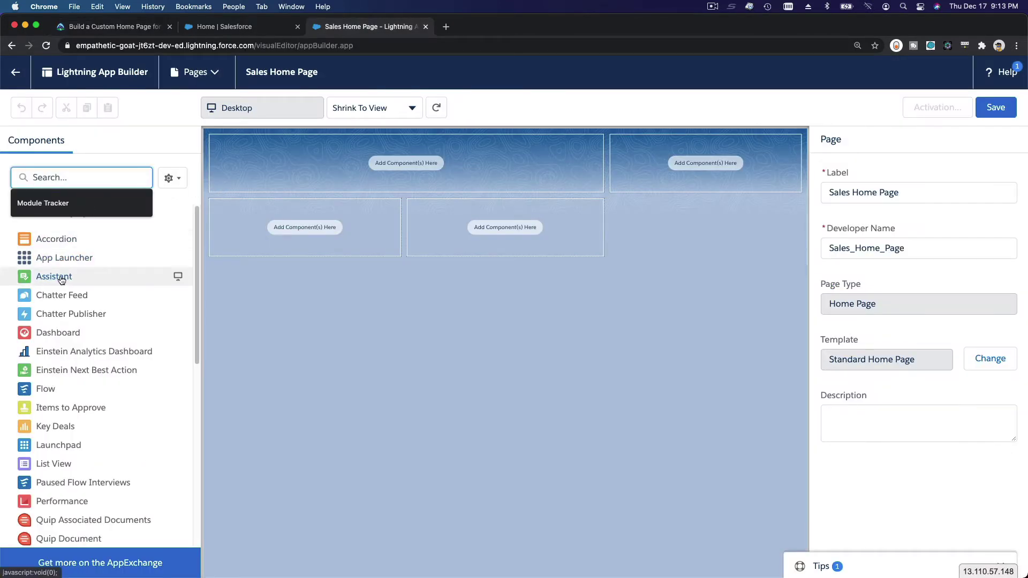
pyautogui.moveTo(60, 279); pyautogui.dragTo(660, 244)
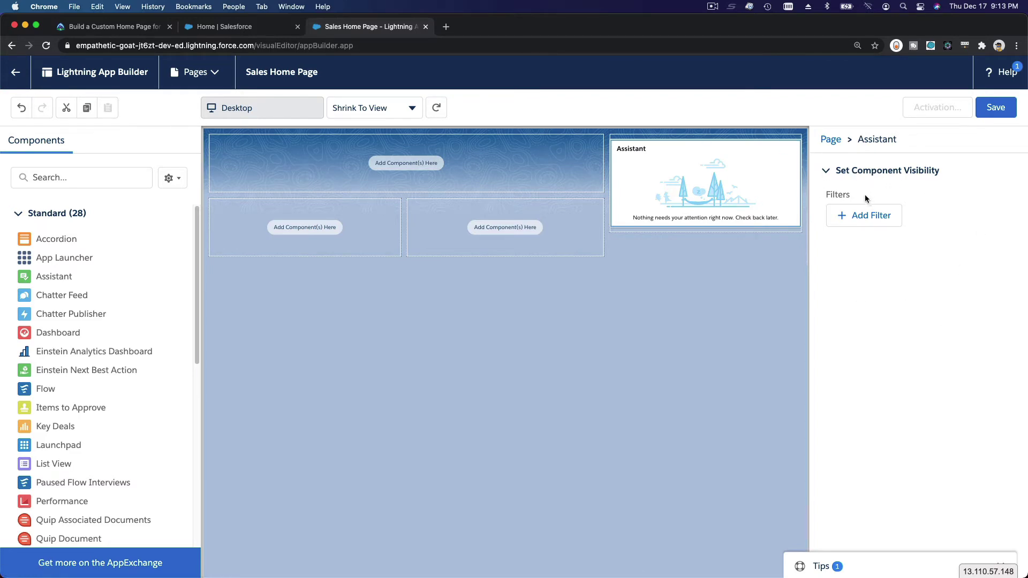
pyautogui.click(857, 216)
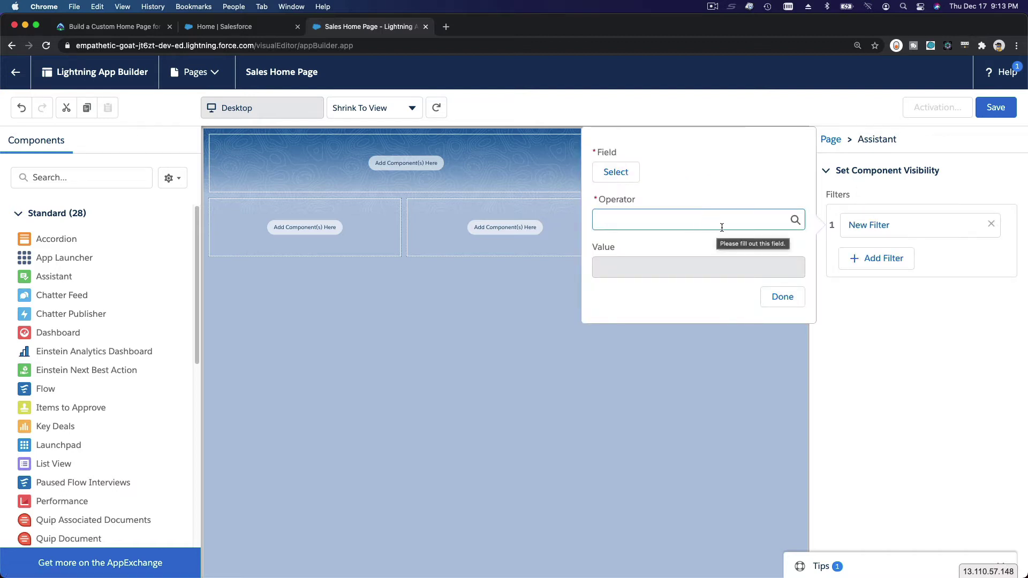
pyautogui.click(856, 320)
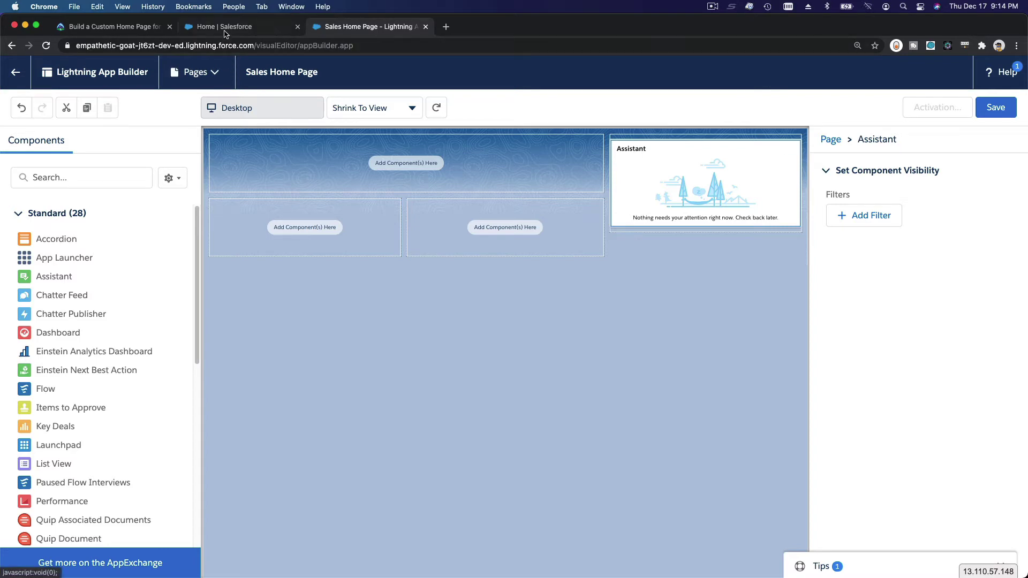
# Step: Check the Trailhead instructions for the Performance component, find it by searching for "Perf", and add it to the page's top-left region
pyautogui.click(151, 32)
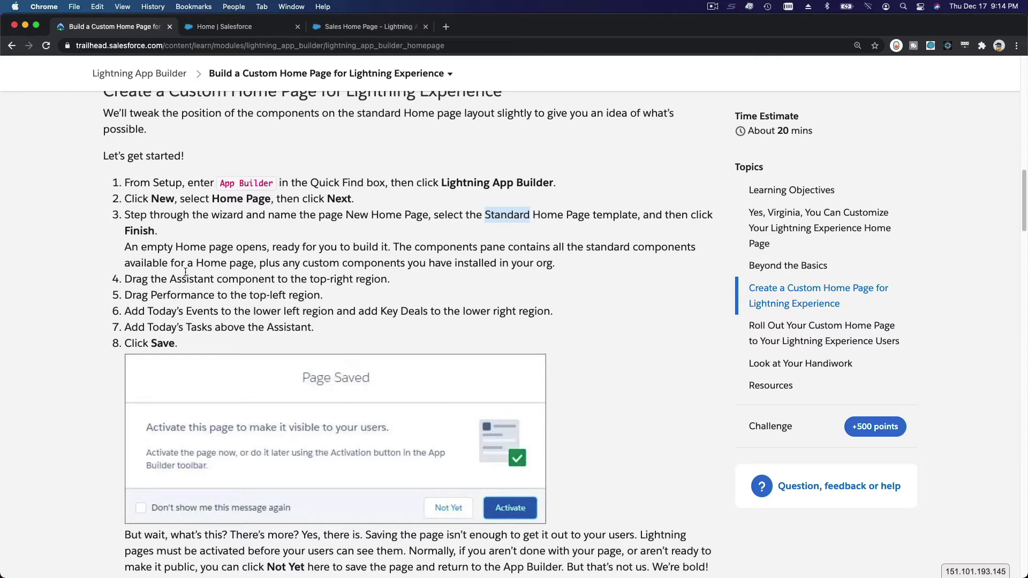
pyautogui.doubleClick(182, 295)
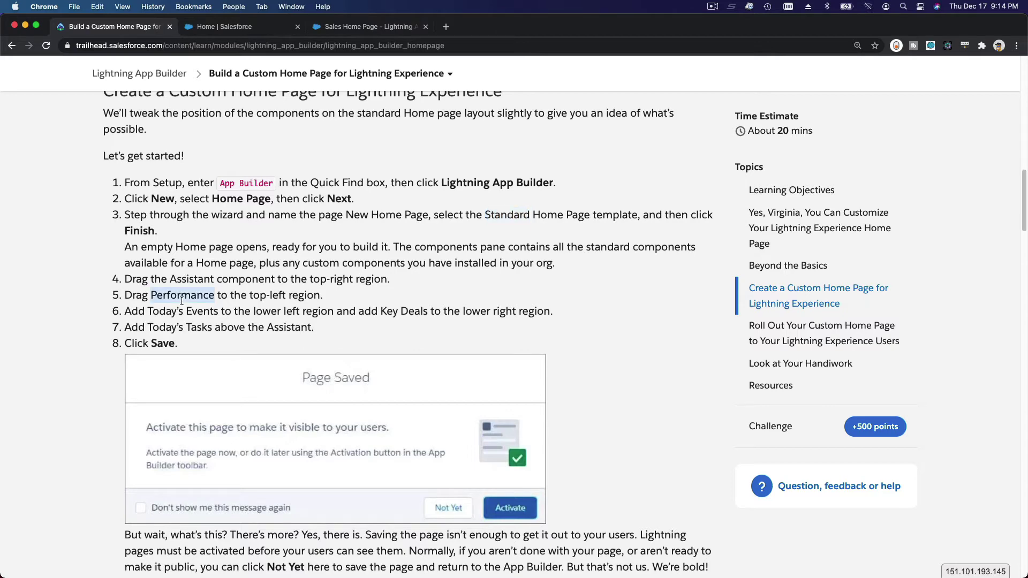
pyautogui.click(339, 32)
pyautogui.click(104, 185)
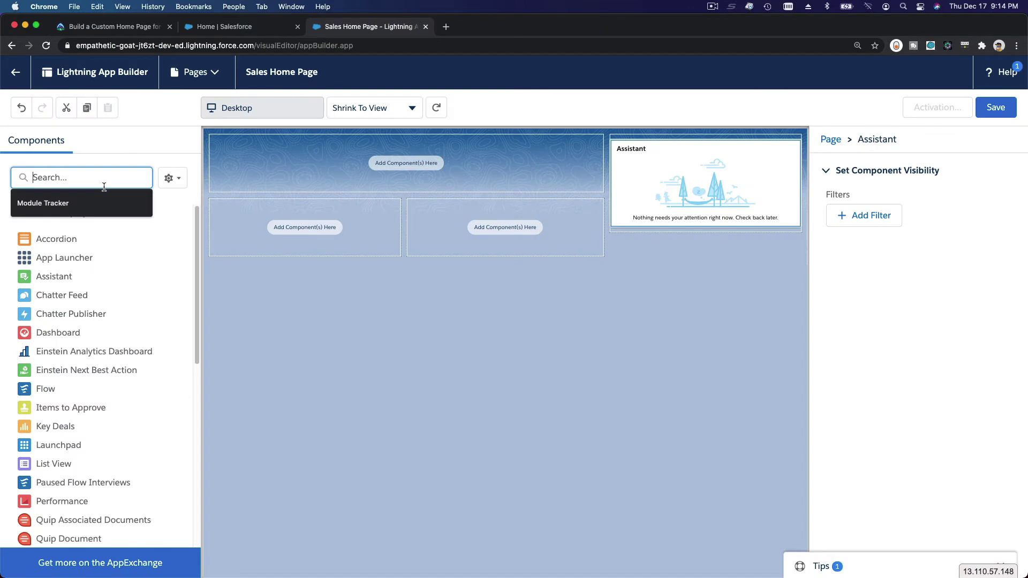
pyautogui.write('Perf')
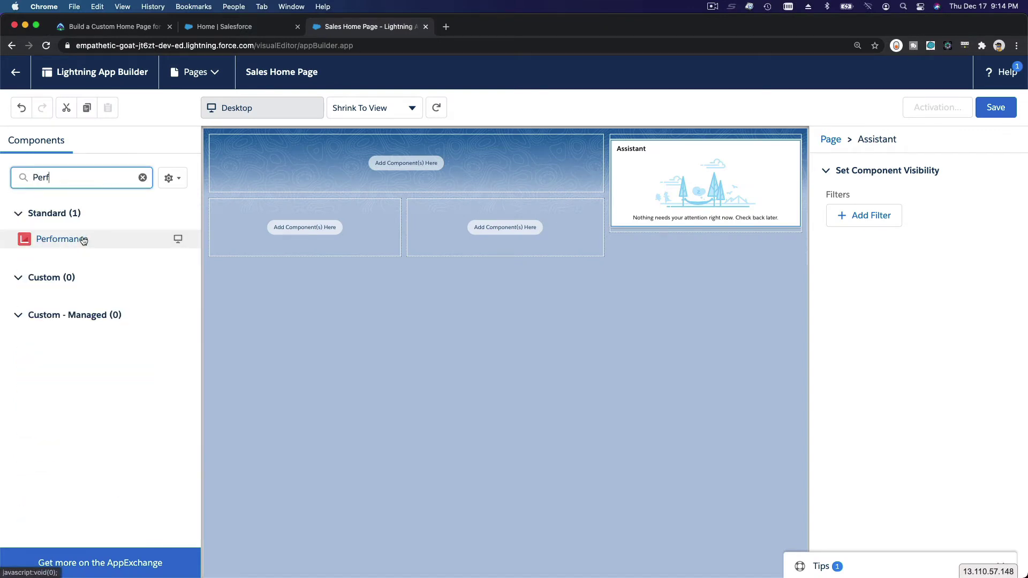
pyautogui.moveTo(83, 240); pyautogui.dragTo(343, 166)
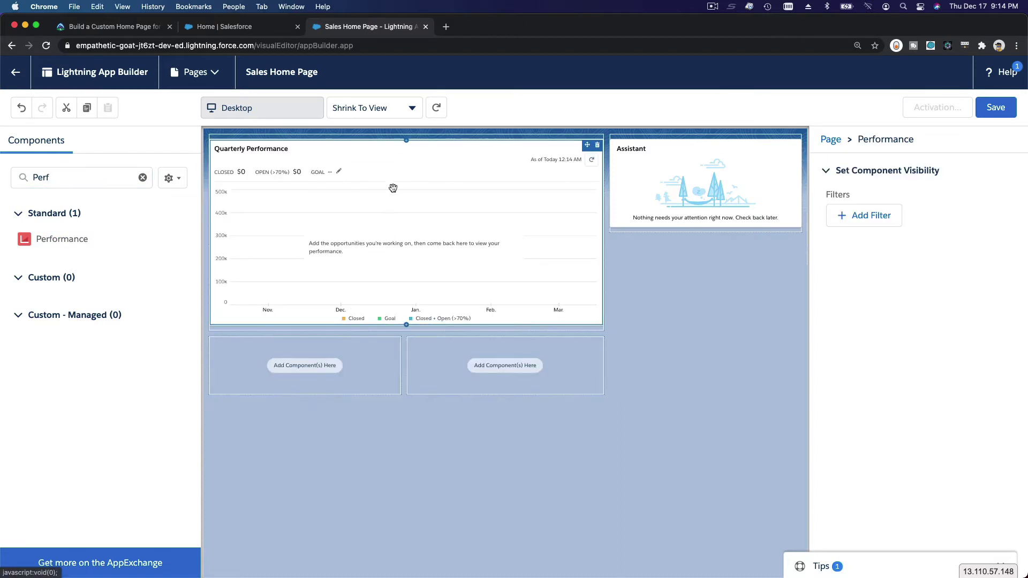
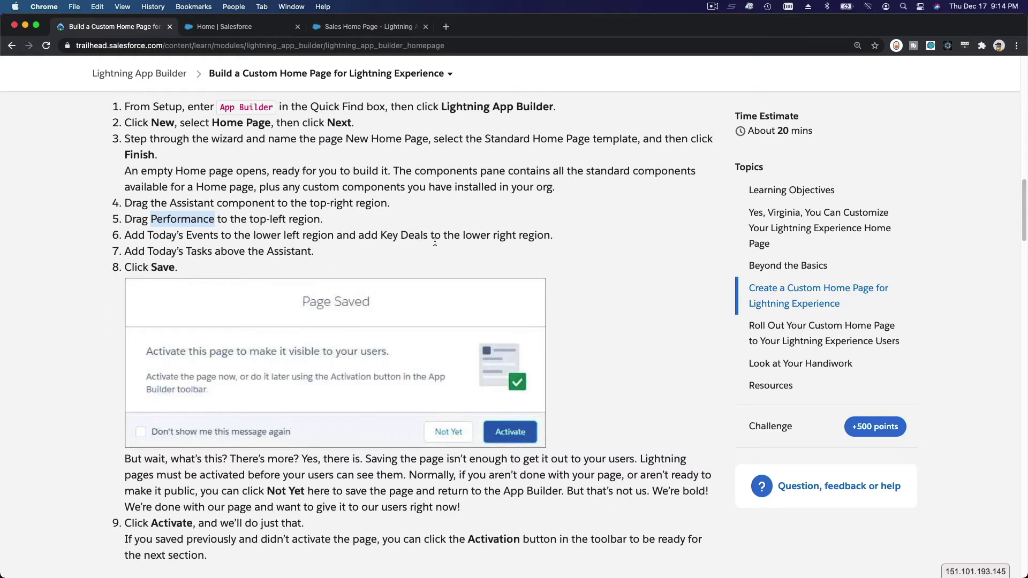
# Step: Back in the Lightning App Builder, search the components for "Today" and place Today's Events in the page's lower-left region
pyautogui.click(354, 34)
pyautogui.doubleClick(107, 179)
pyautogui.write('Today')
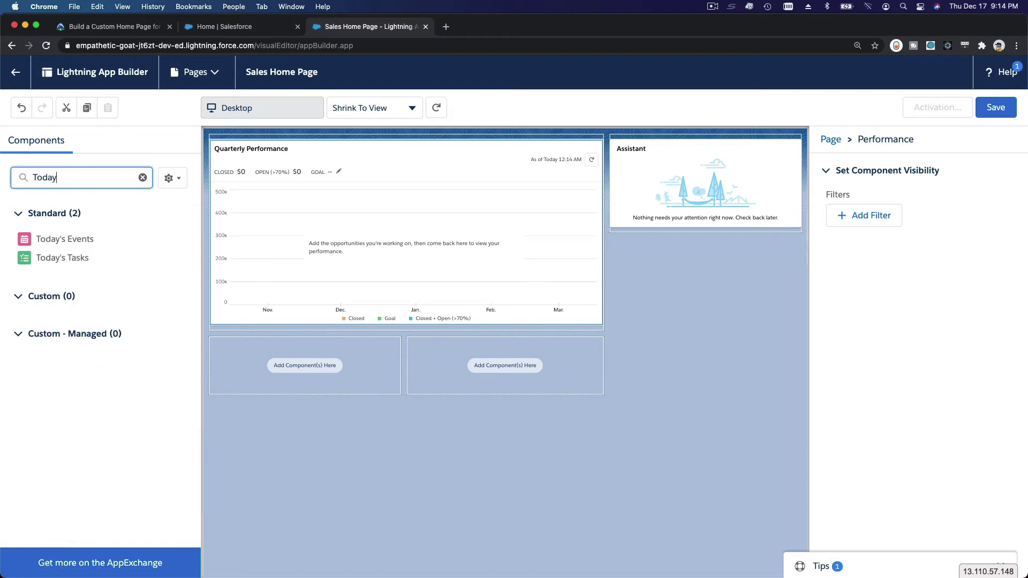
pyautogui.moveTo(184, 238); pyautogui.dragTo(306, 372)
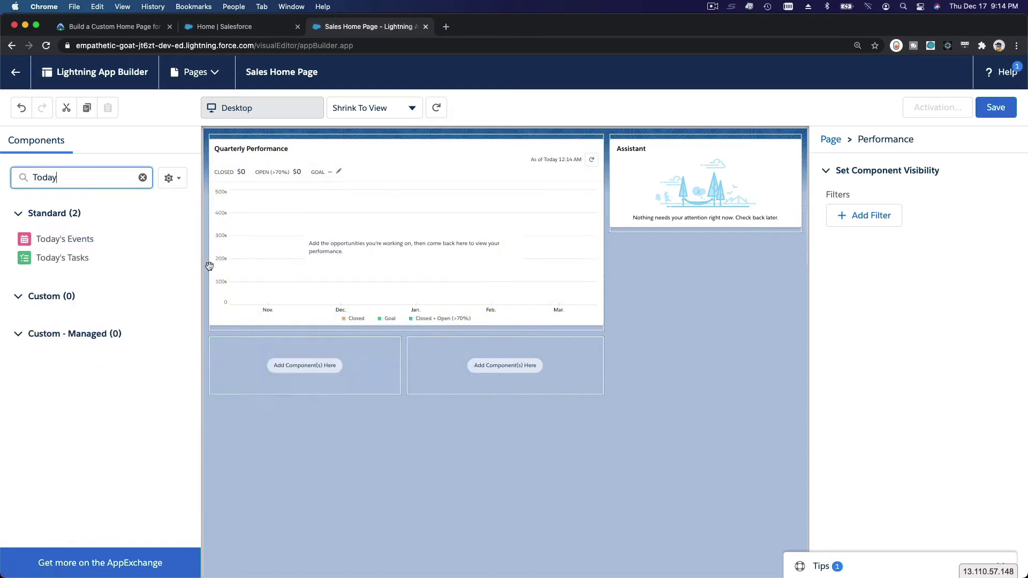
# Step: Search the components for "Key" and place Key Deals in the page's lower-right region
pyautogui.doubleClick(108, 179)
pyautogui.write('Key')
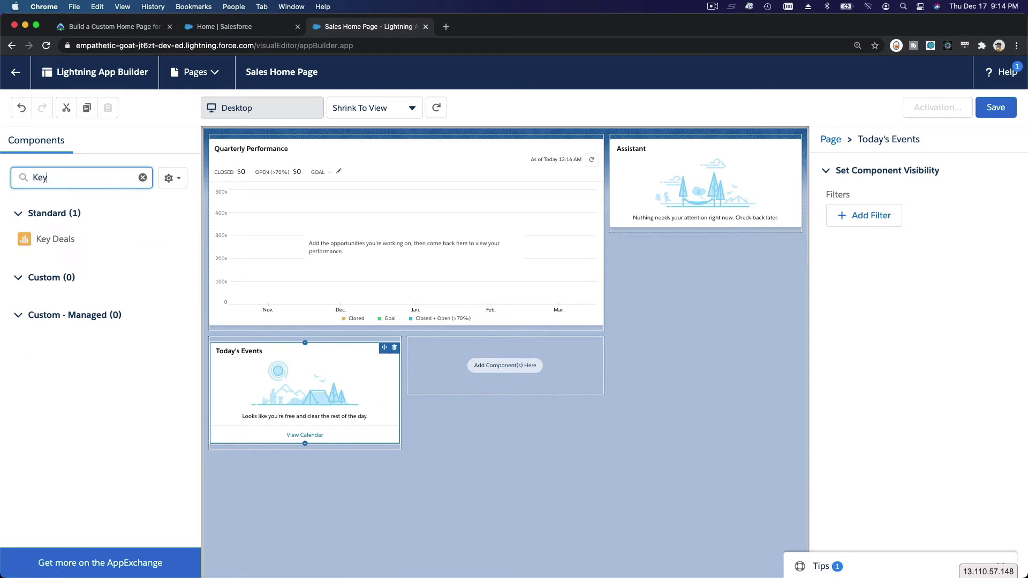
pyautogui.moveTo(64, 239); pyautogui.dragTo(589, 384)
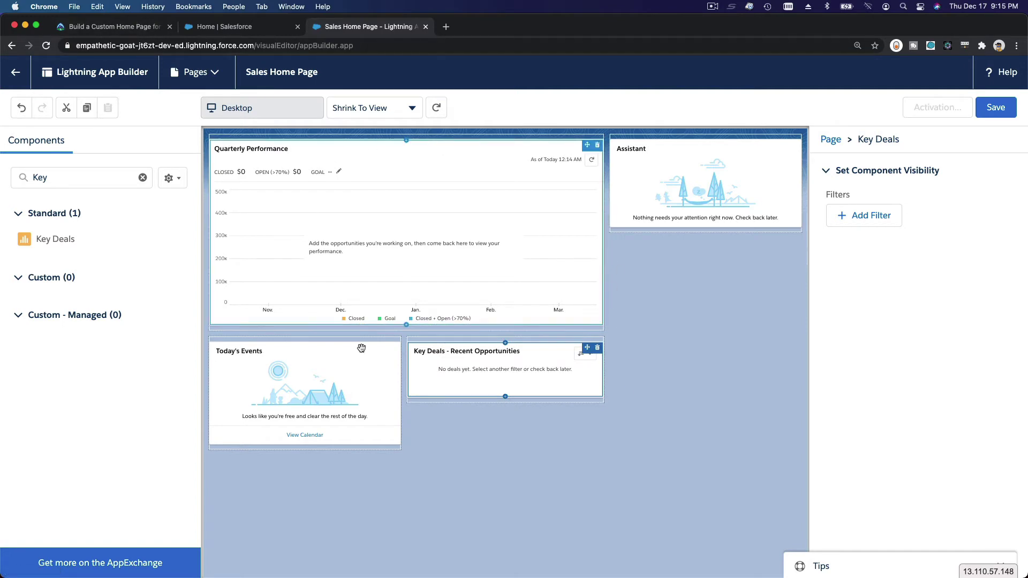
# Step: Check the remaining Trailhead steps, save the Sales Home Page, and open its activation settings
pyautogui.click(94, 28)
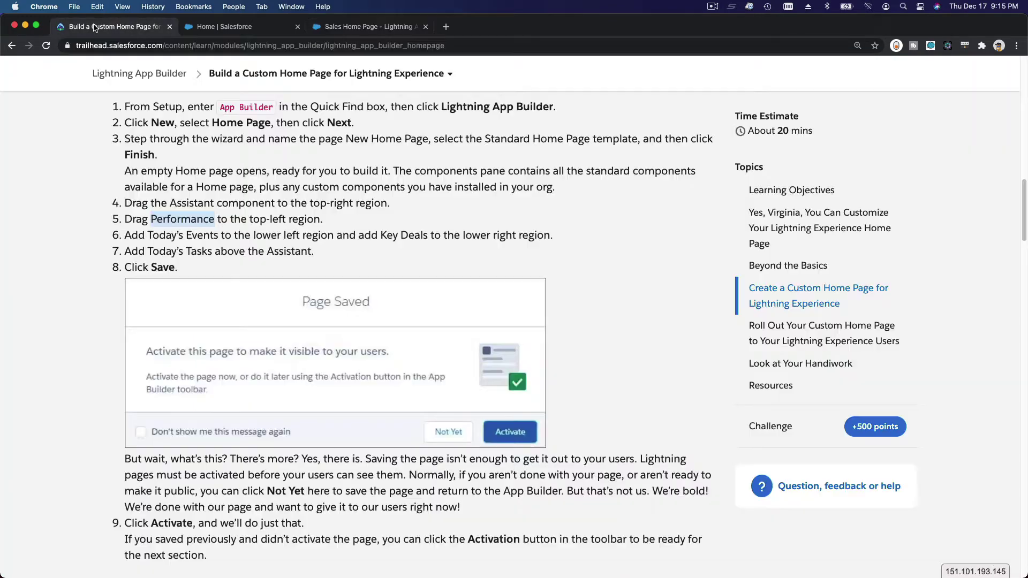
pyautogui.click(380, 30)
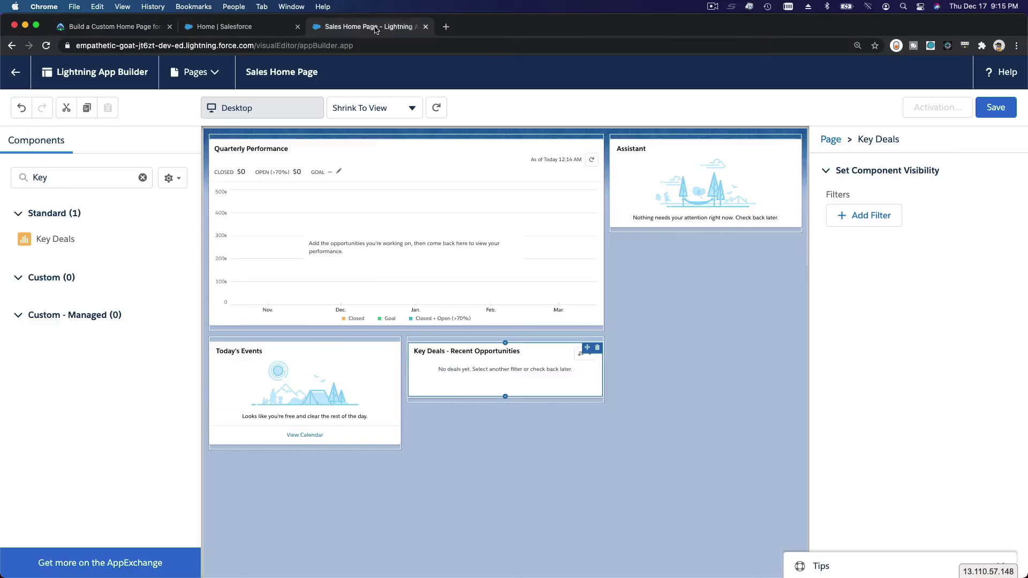
pyautogui.click(995, 107)
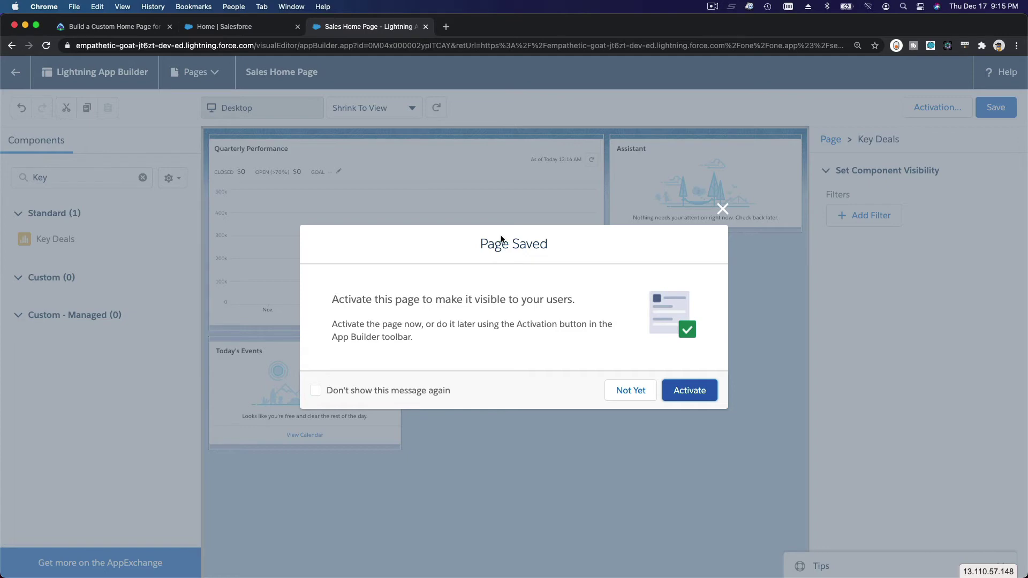
pyautogui.click(682, 391)
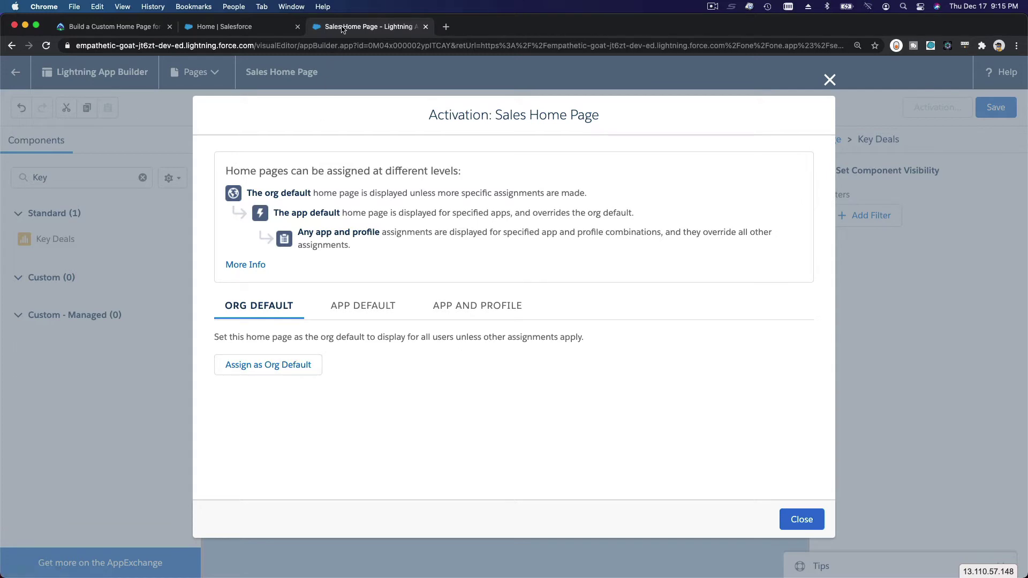
# Step: Look at the current Salesforce home page, and view the app default assignment options for the Sales Home Page
pyautogui.click(241, 27)
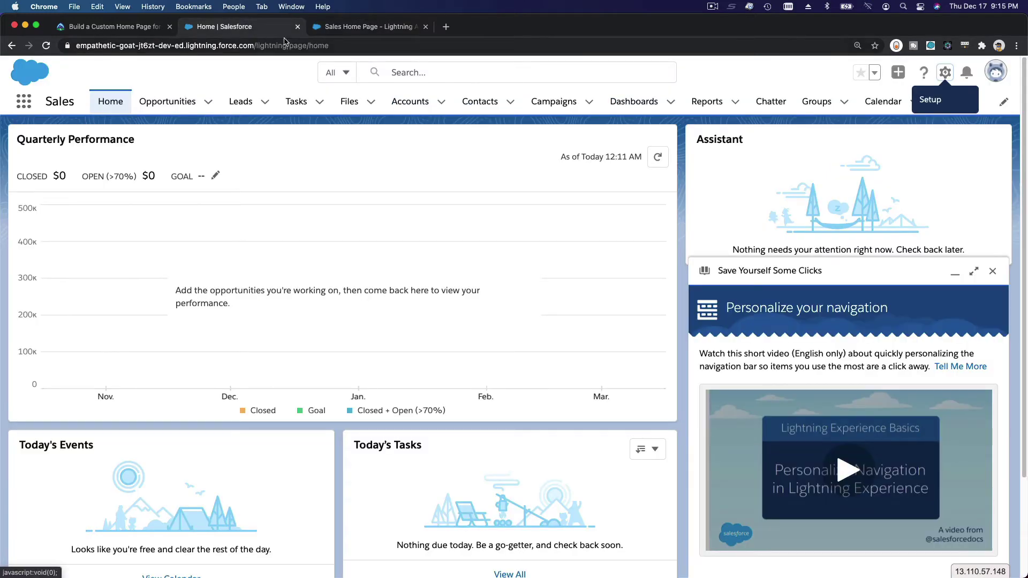
pyautogui.click(332, 26)
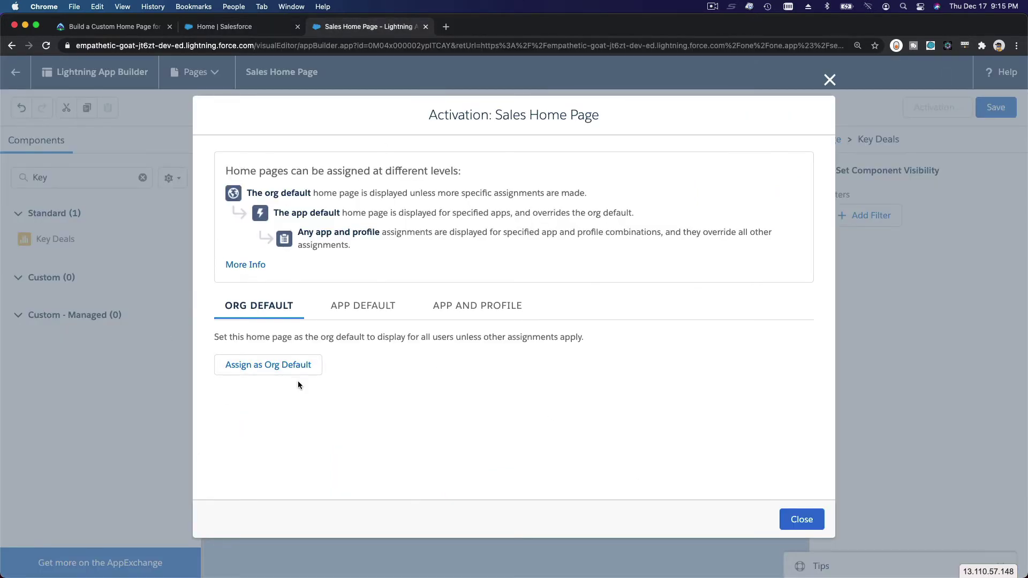
pyautogui.click(359, 312)
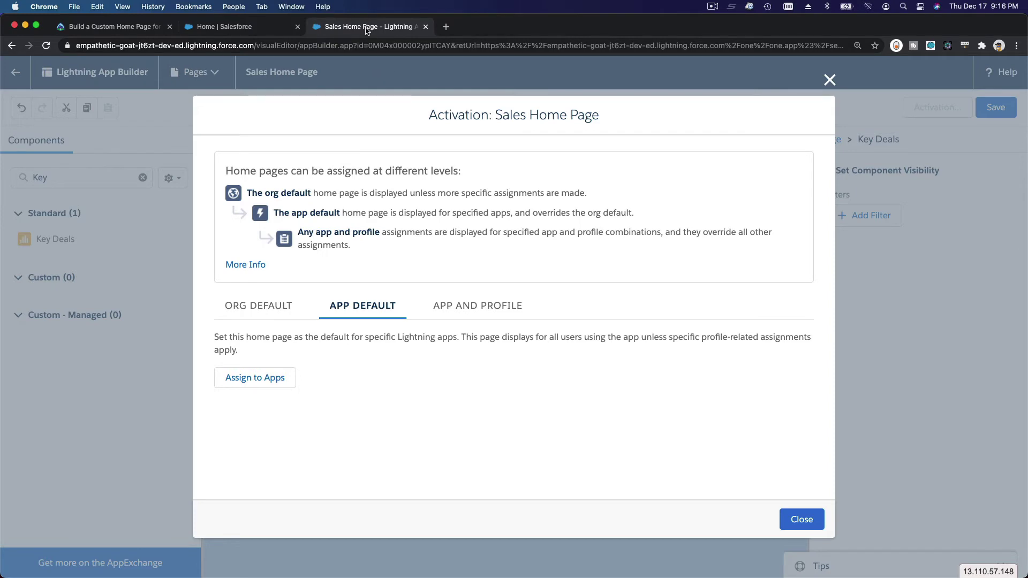
# Step: Compare the home pages of the Sales and Marketing apps in Salesforce, and return to the page's activation settings
pyautogui.click(262, 26)
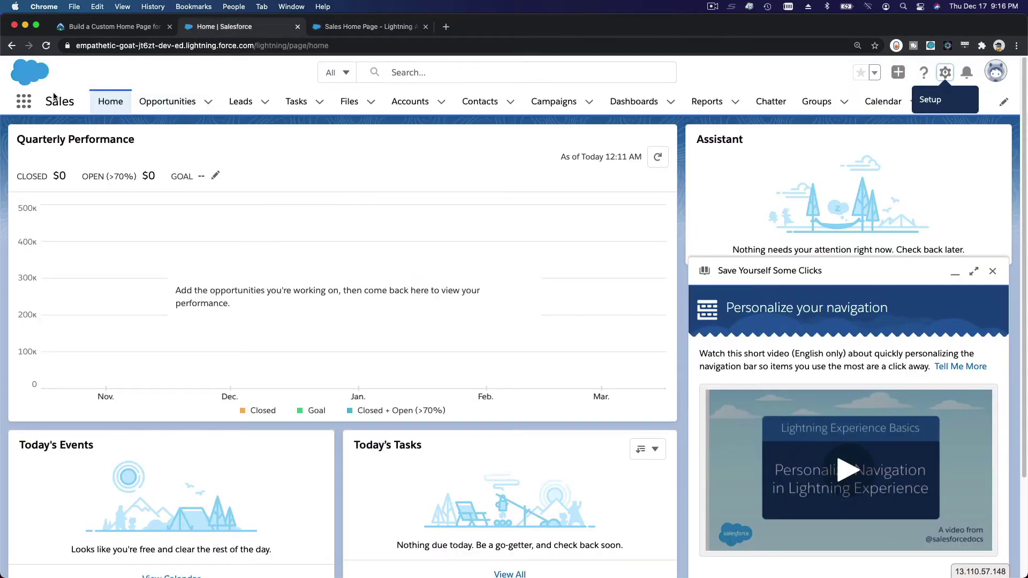
pyautogui.click(24, 107)
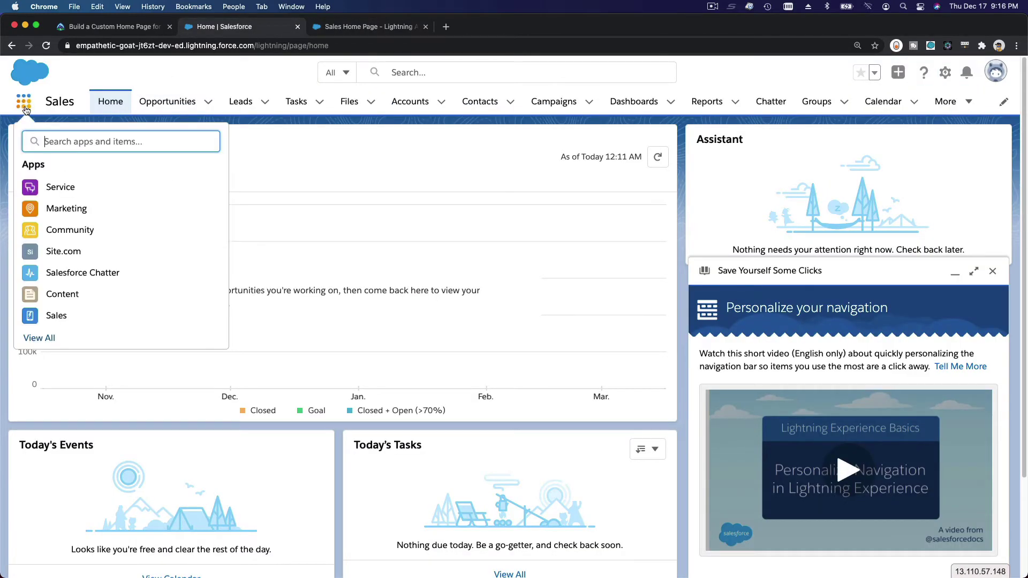
pyautogui.click(92, 320)
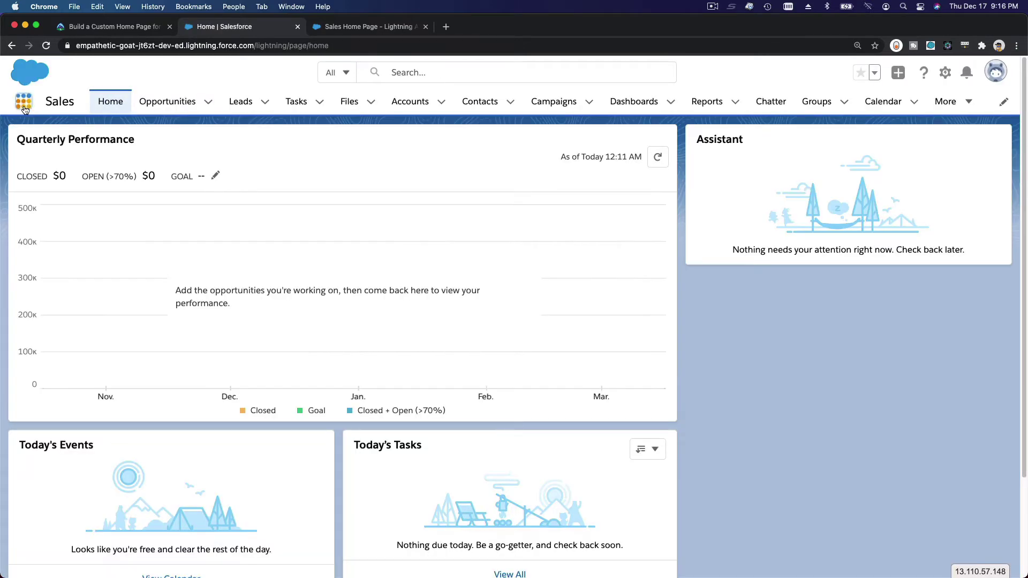
pyautogui.click(25, 103)
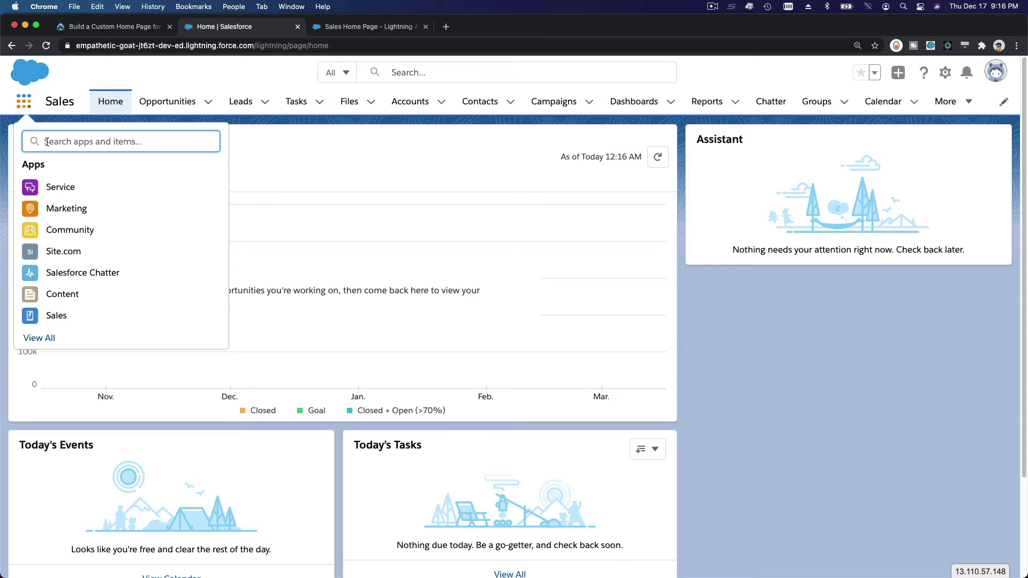
pyautogui.click(69, 210)
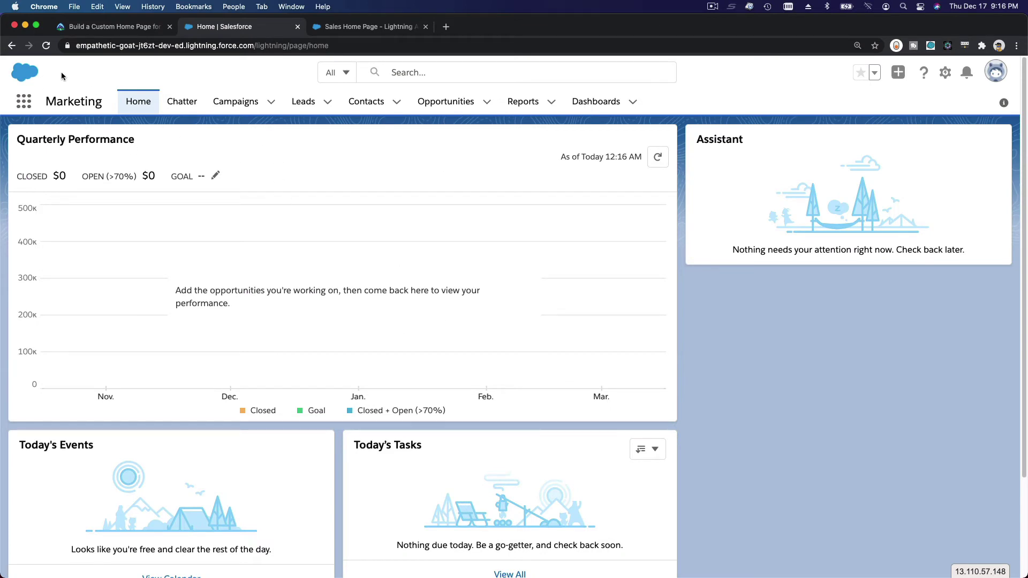
pyautogui.click(334, 33)
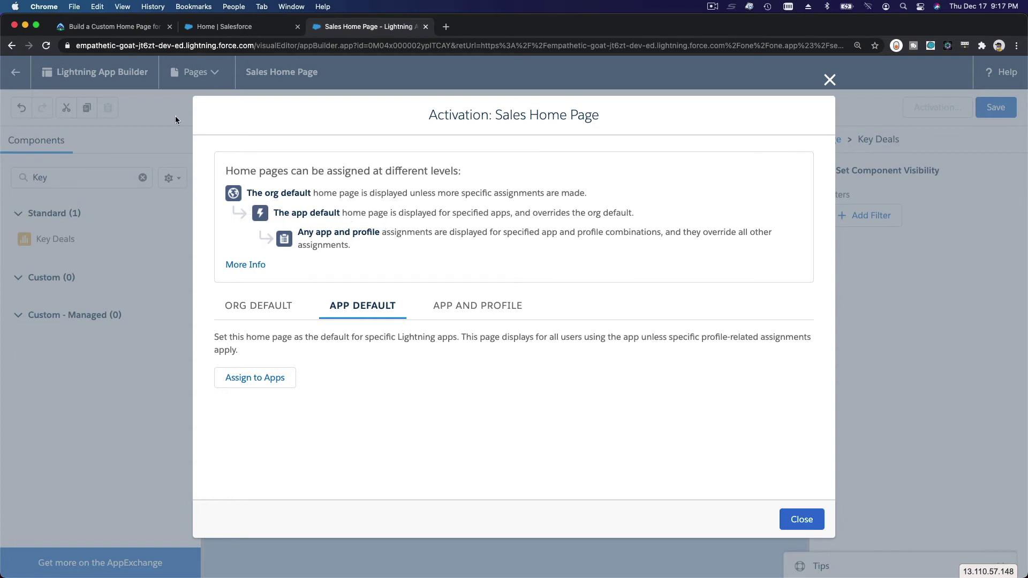
# Step: Read the Trailhead instructions on rolling out the home page, including assigning it to the Sales app and the System Administrator profile
pyautogui.click(112, 29)
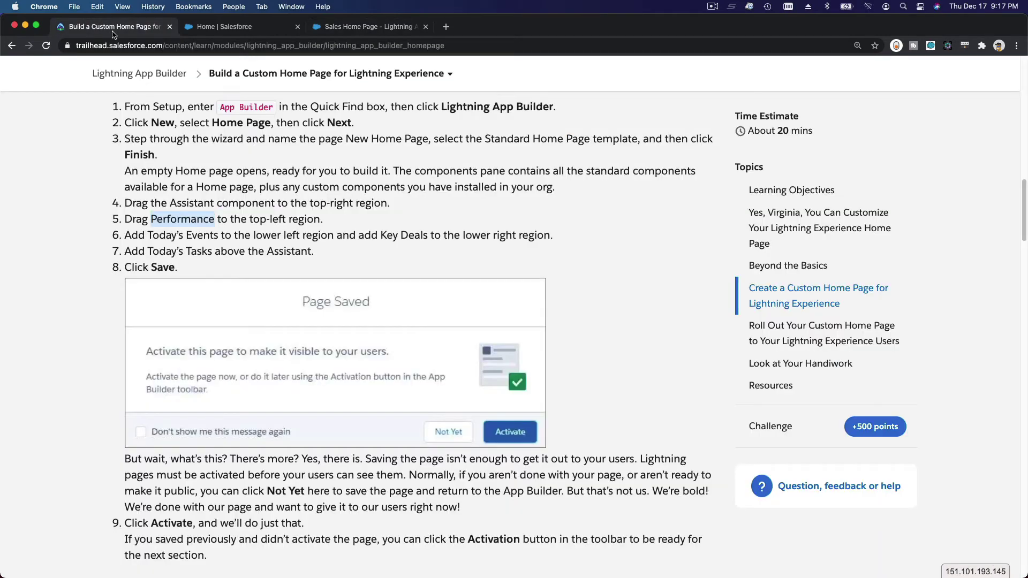
pyautogui.scroll(-3, 392, 194)
pyautogui.scroll(-4, 393, 194)
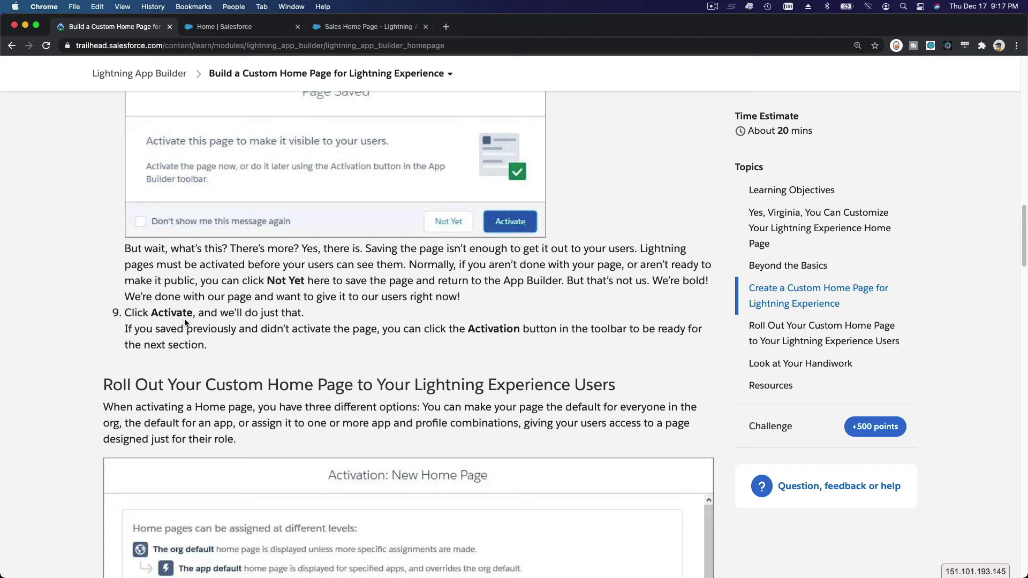
pyautogui.scroll(-6, 184, 321)
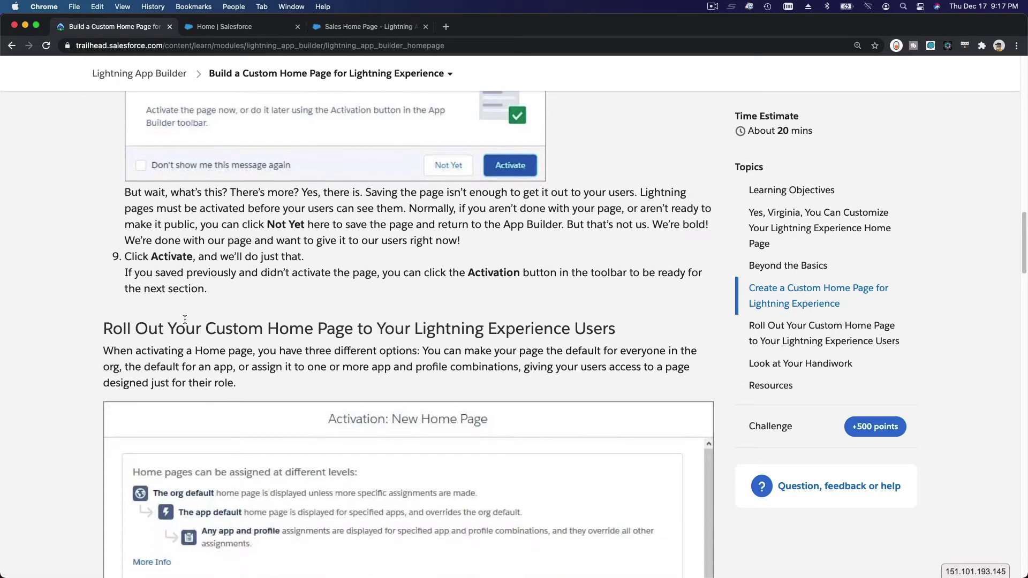
pyautogui.scroll(-1, 184, 322)
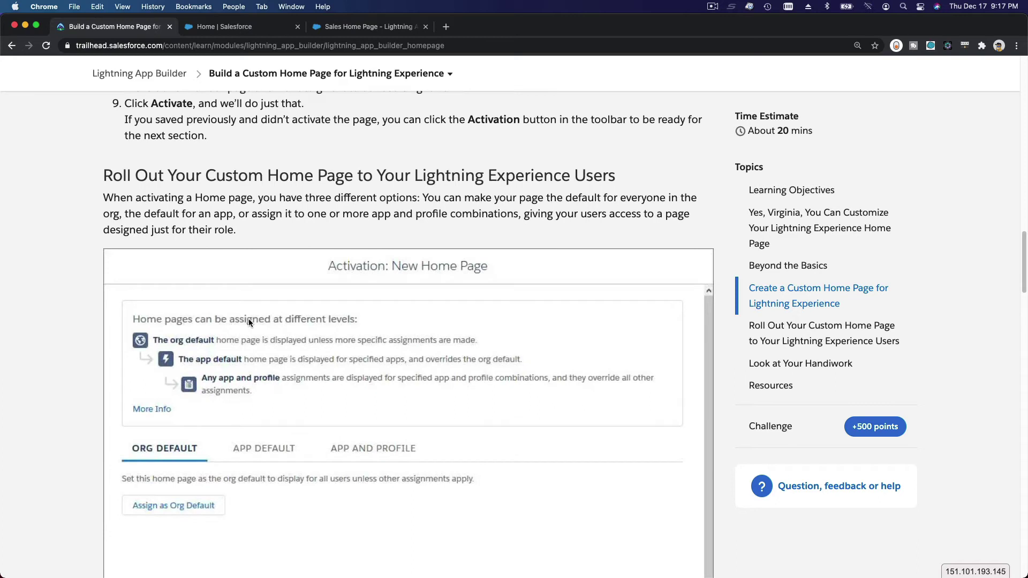
pyautogui.scroll(-7, 248, 319)
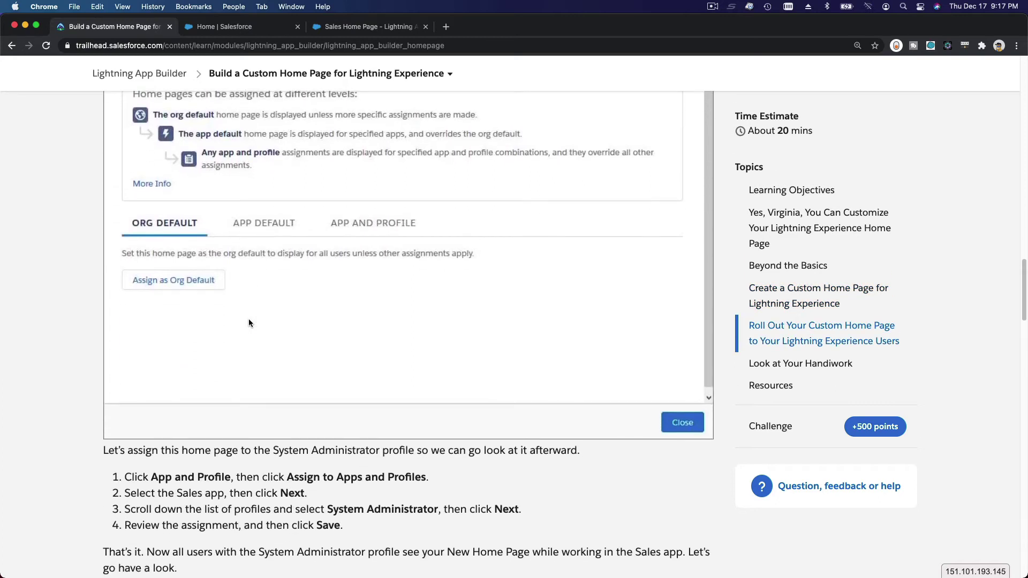
pyautogui.scroll(-4, 248, 319)
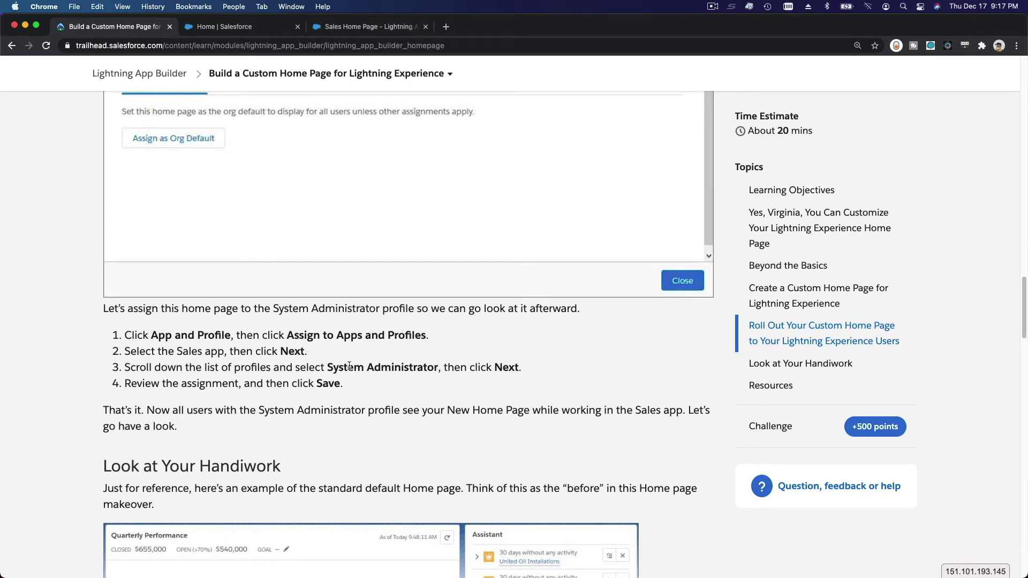
pyautogui.doubleClick(368, 370)
pyautogui.click(369, 370)
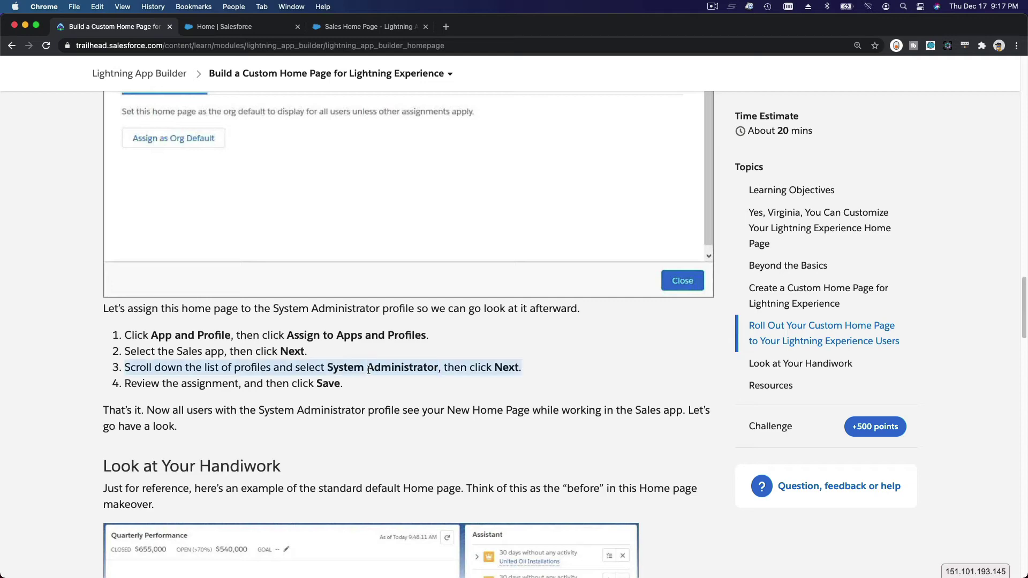
# Step: Start an app and profile assignment for the Sales Home Page and choose the Sales app
pyautogui.doubleClick(189, 351)
pyautogui.click(365, 29)
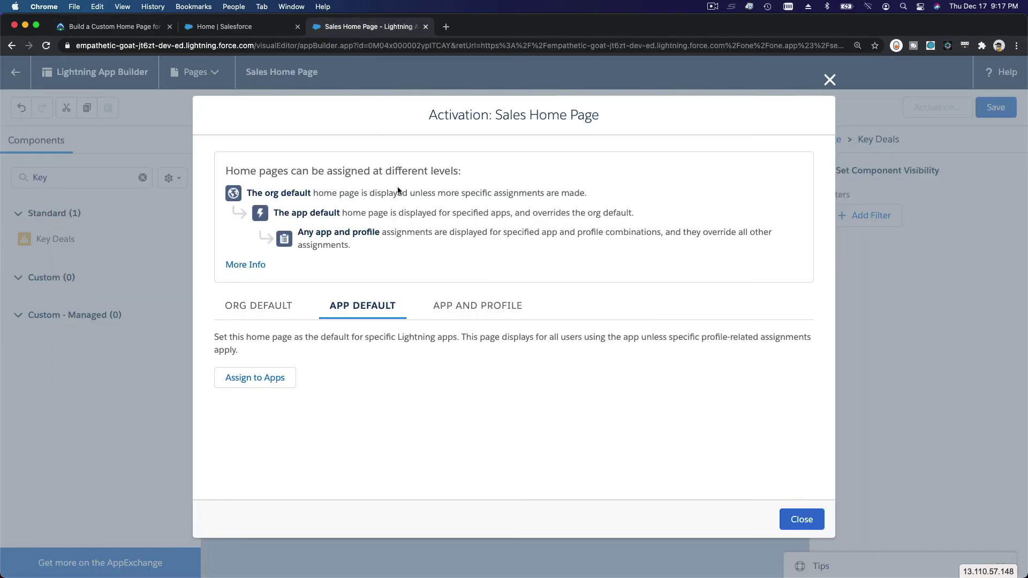
pyautogui.click(484, 306)
pyautogui.click(306, 383)
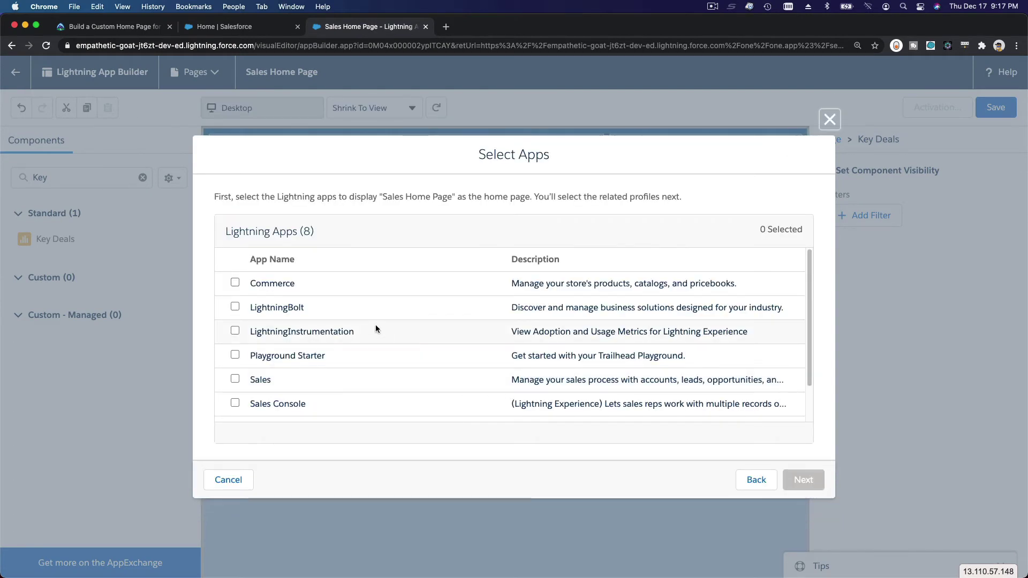
pyautogui.click(235, 379)
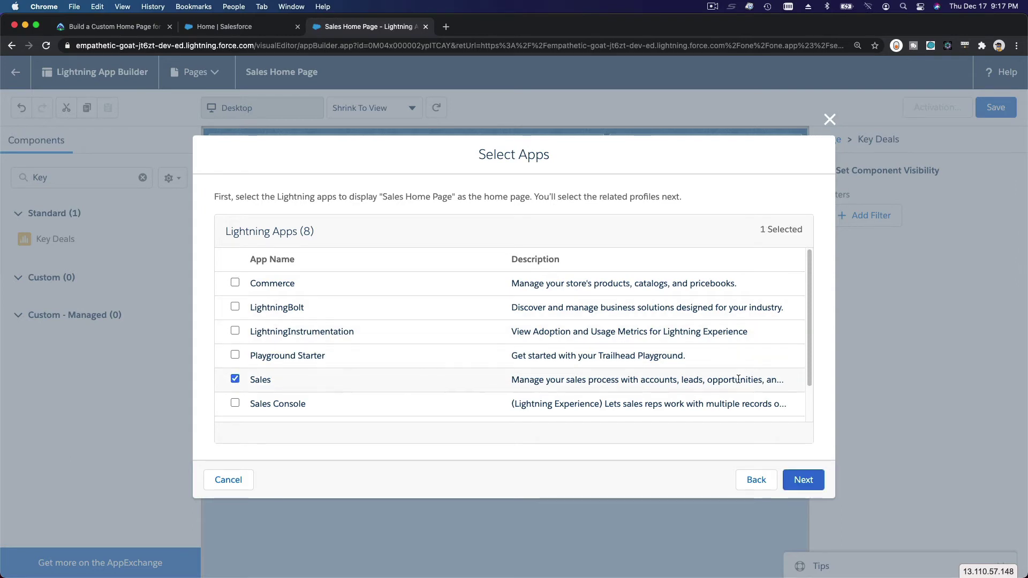
pyautogui.click(802, 479)
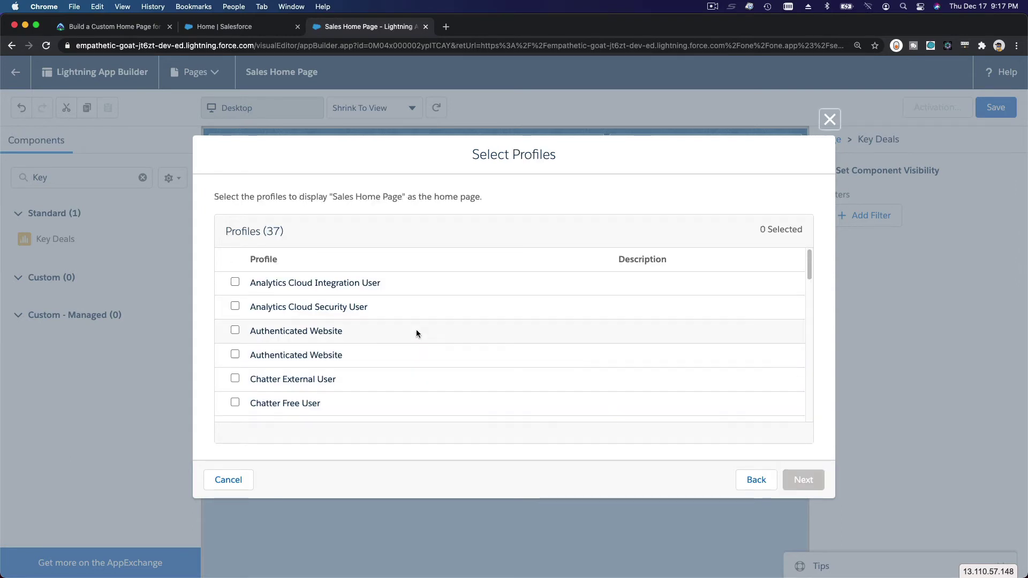
# Step: Choose the System Administrator profile for the home page, save the assignment, and save the page
pyautogui.scroll(-10, 416, 332)
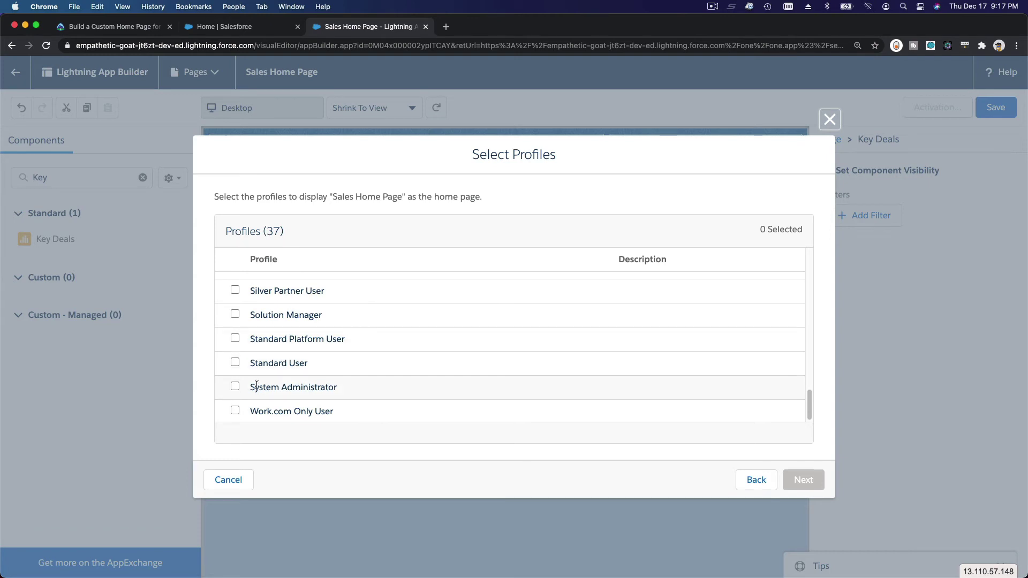
pyautogui.click(235, 386)
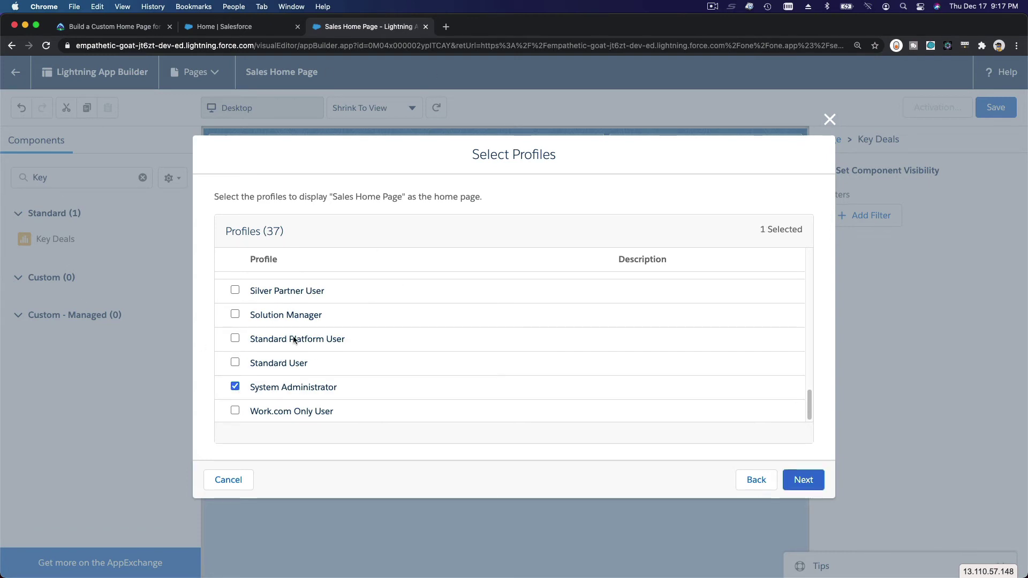
pyautogui.click(798, 480)
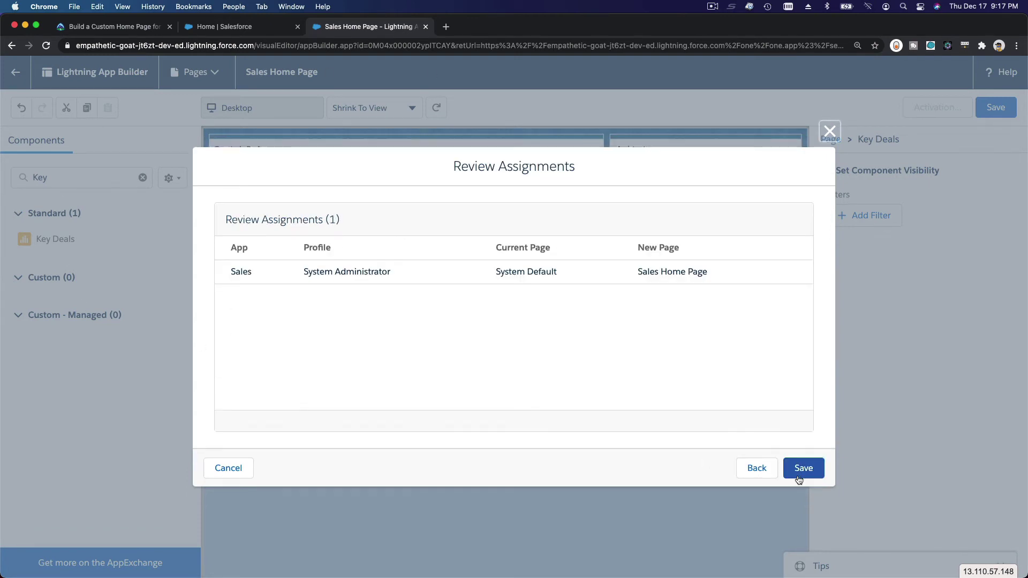
pyautogui.click(805, 469)
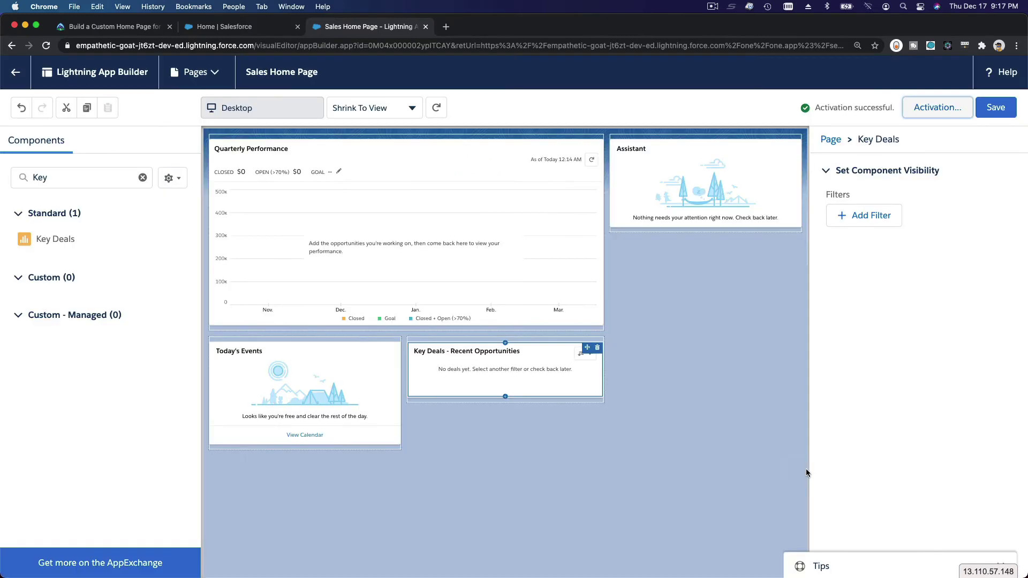
pyautogui.click(997, 108)
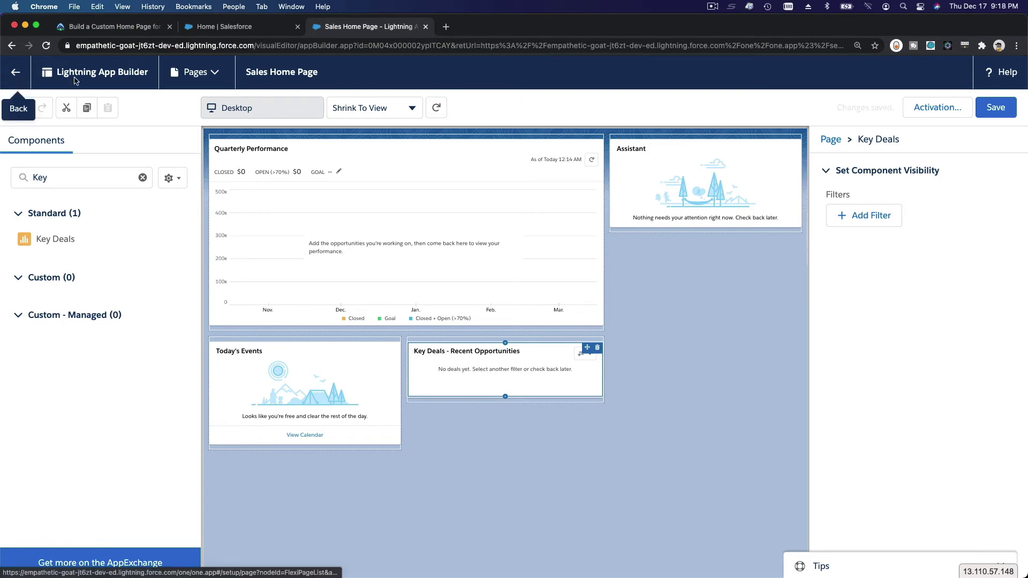
# Step: Switch from the Marketing app to the Sales app in Salesforce to check its new home page
pyautogui.click(201, 25)
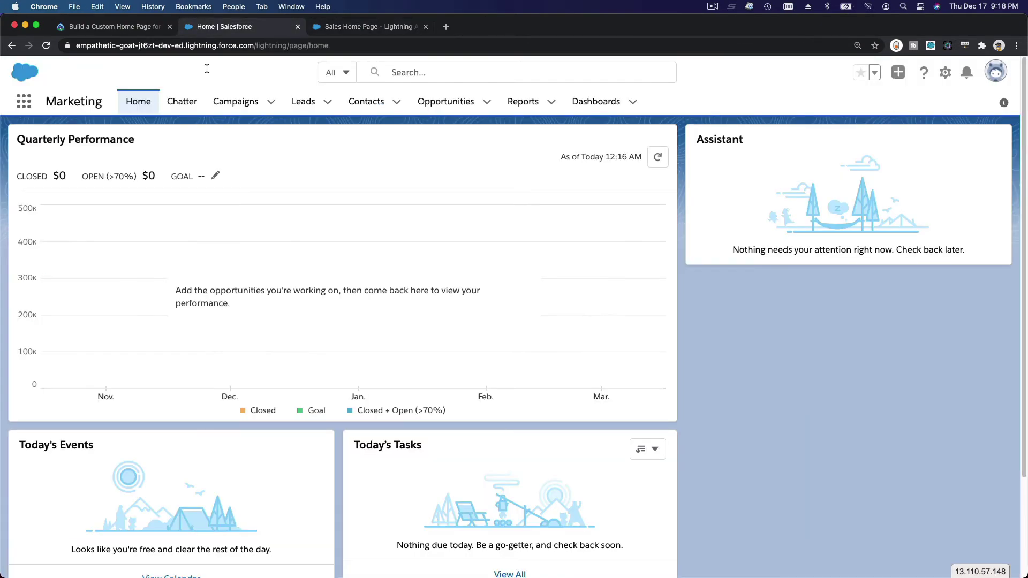
pyautogui.click(18, 107)
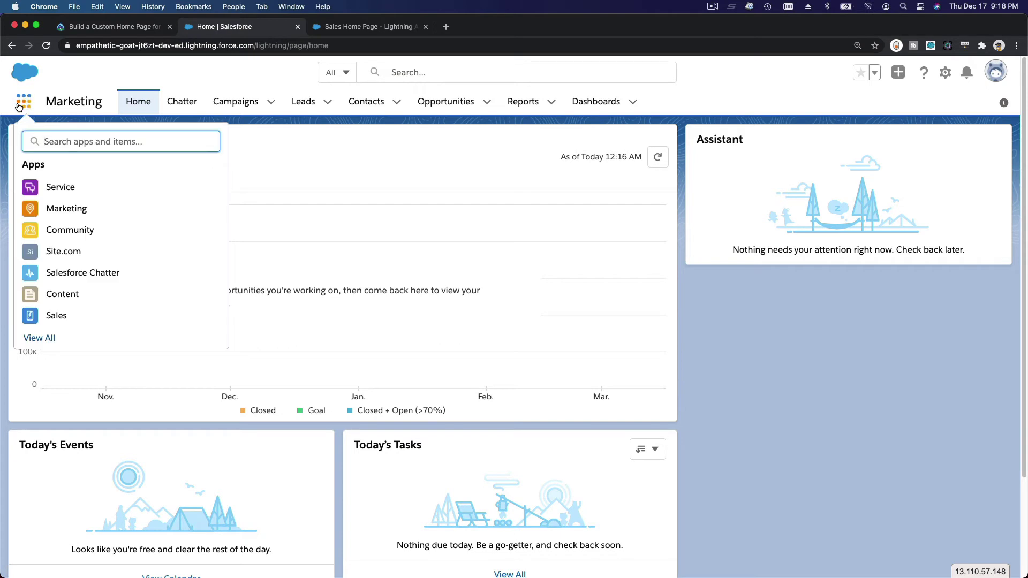
pyautogui.click(56, 317)
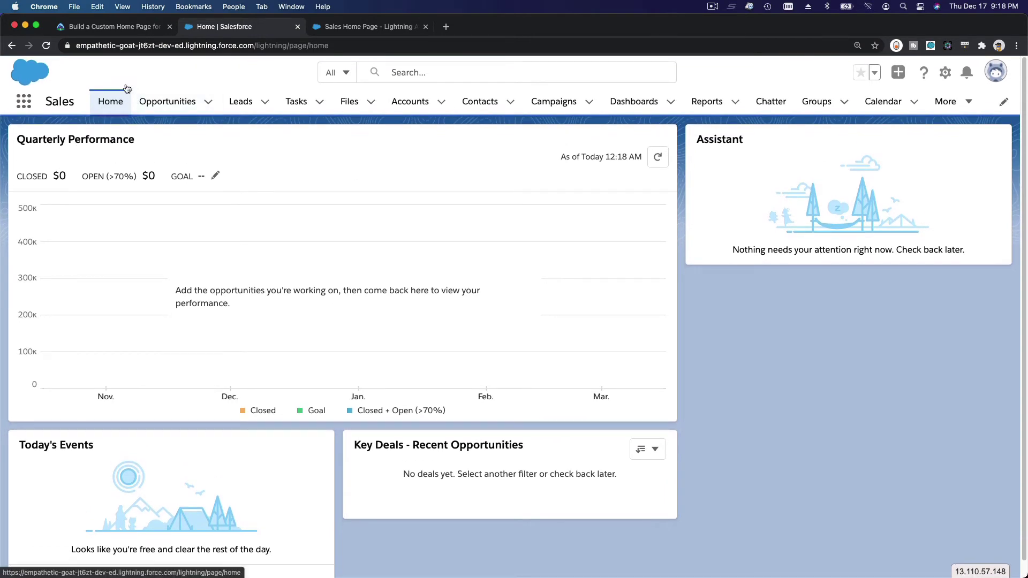
# Step: Read the rest of the Trailhead unit down to the requirements of the hands-on challenge for a custom home page
pyautogui.click(114, 33)
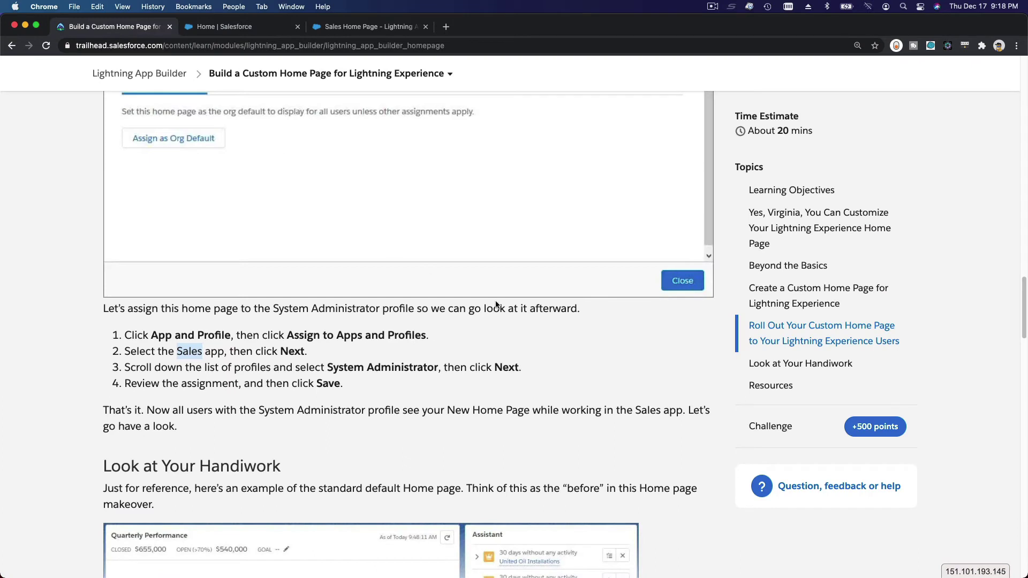
pyautogui.click(593, 353)
pyautogui.scroll(-6, 561, 354)
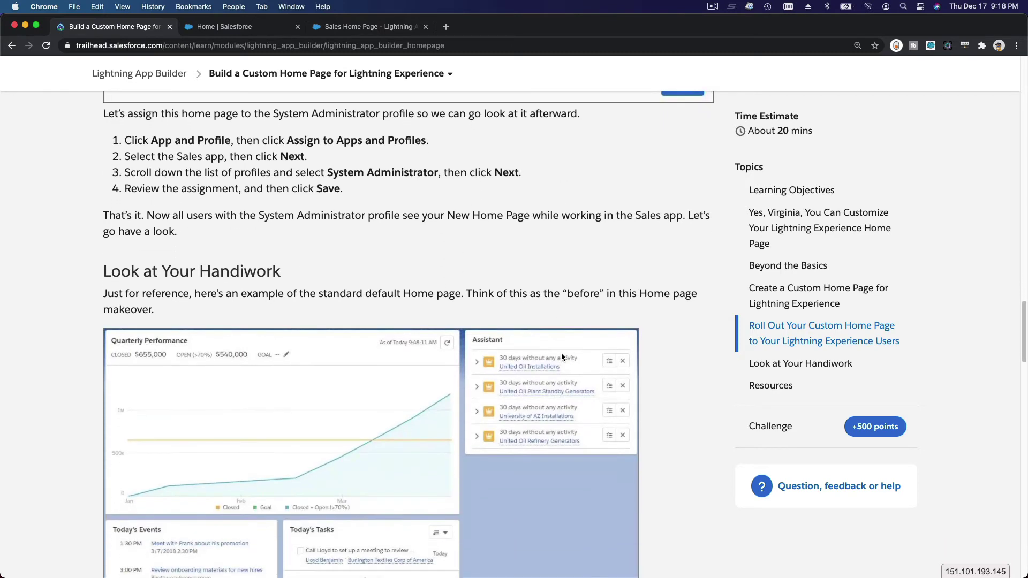
pyautogui.scroll(-10, 561, 356)
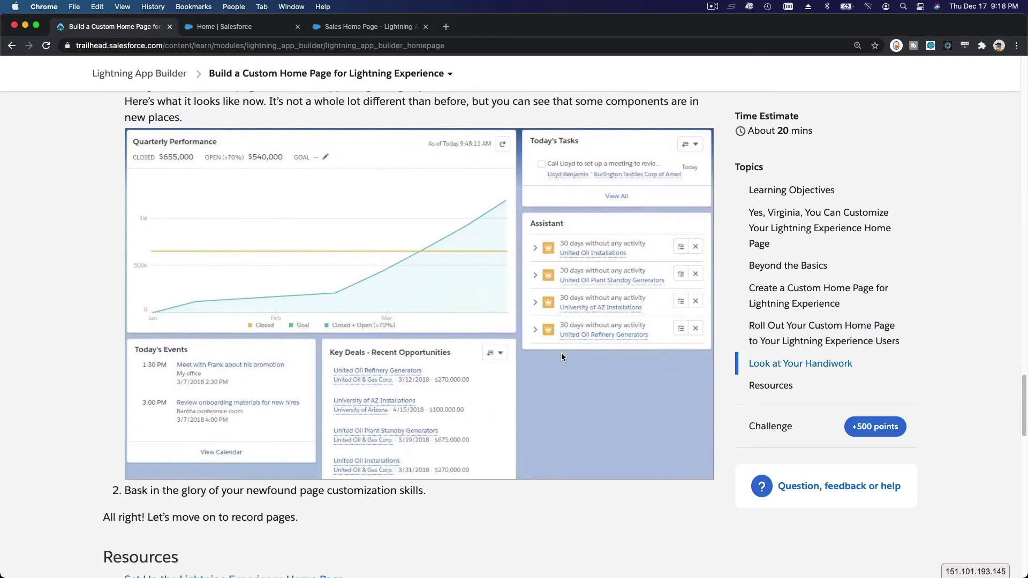
pyautogui.scroll(-15, 561, 357)
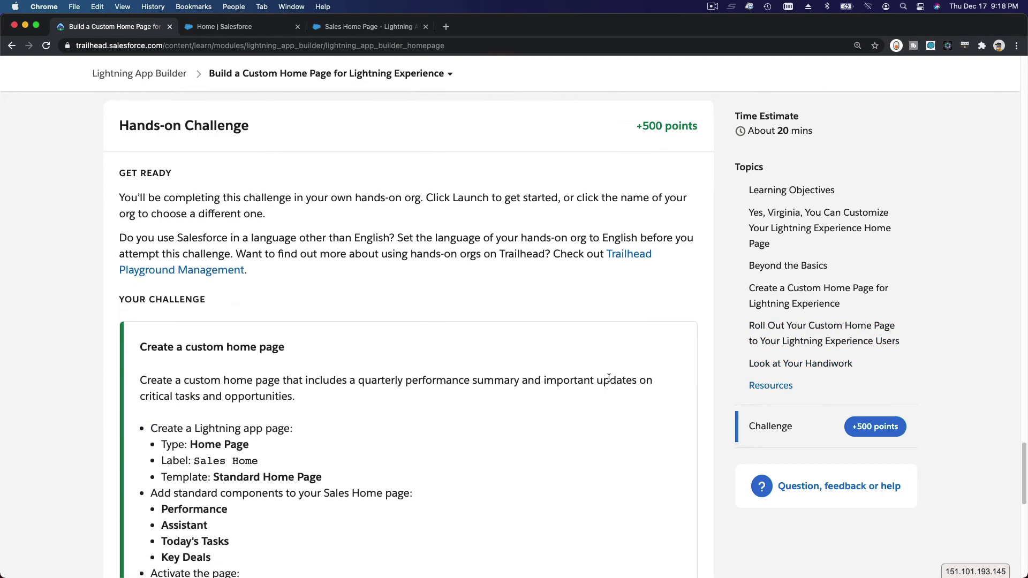
pyautogui.scroll(-1, 608, 381)
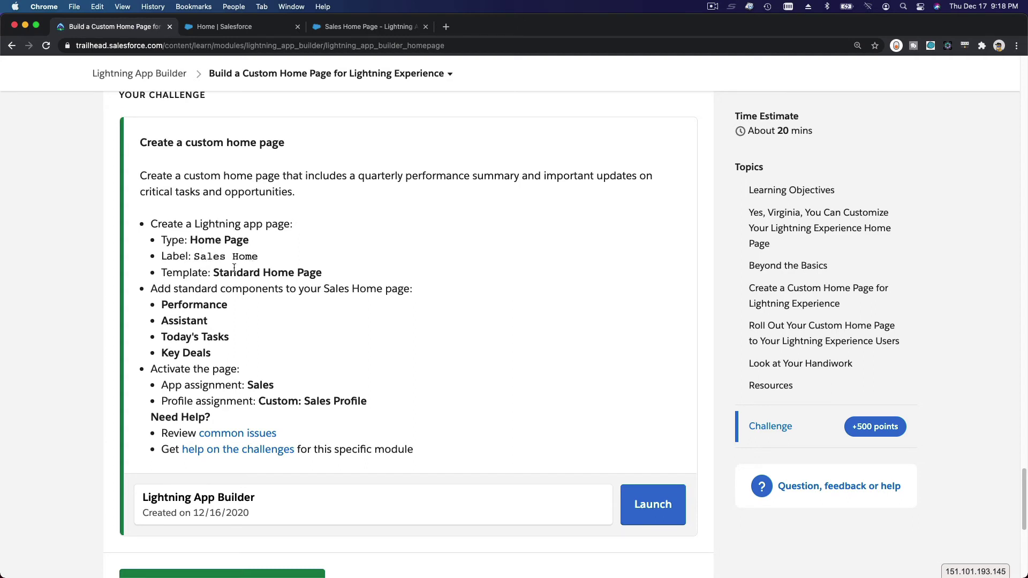
# Step: Create a new Lightning page of type Home Page, using the label Sales Home copied from the Trailhead challenge
pyautogui.moveTo(195, 257); pyautogui.dragTo(258, 259)
pyautogui.press('super+c')
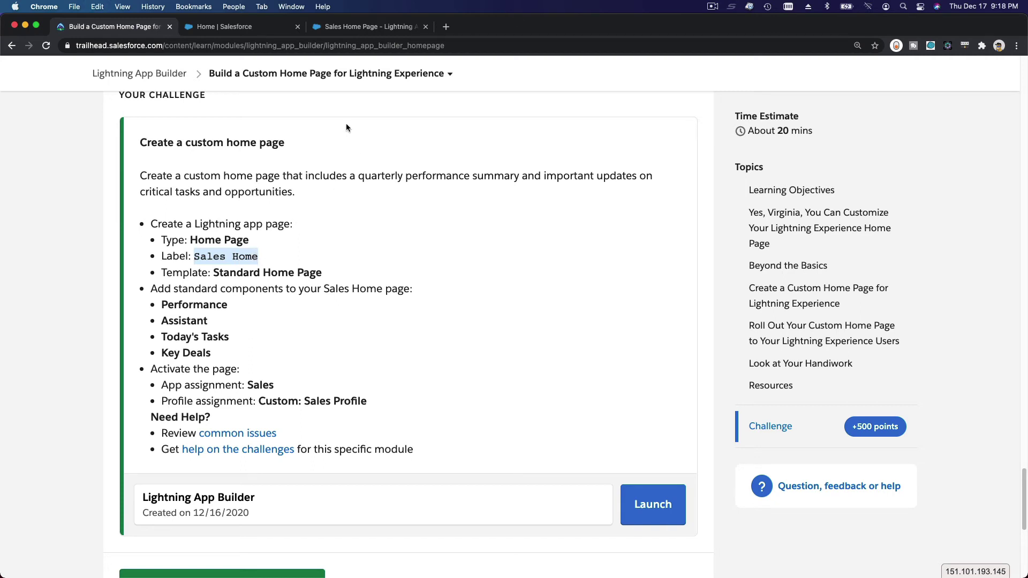
pyautogui.click(340, 29)
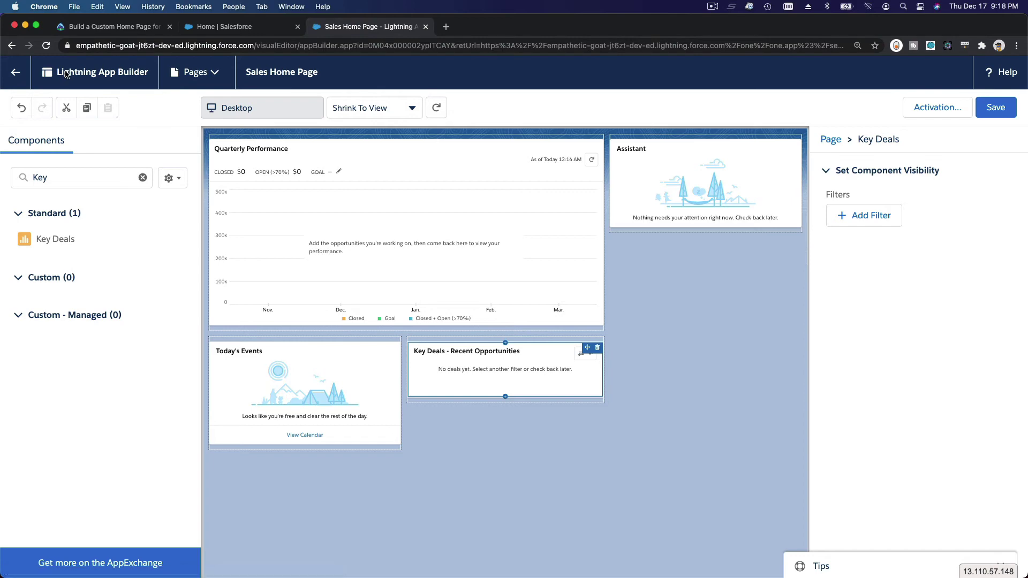
pyautogui.click(23, 79)
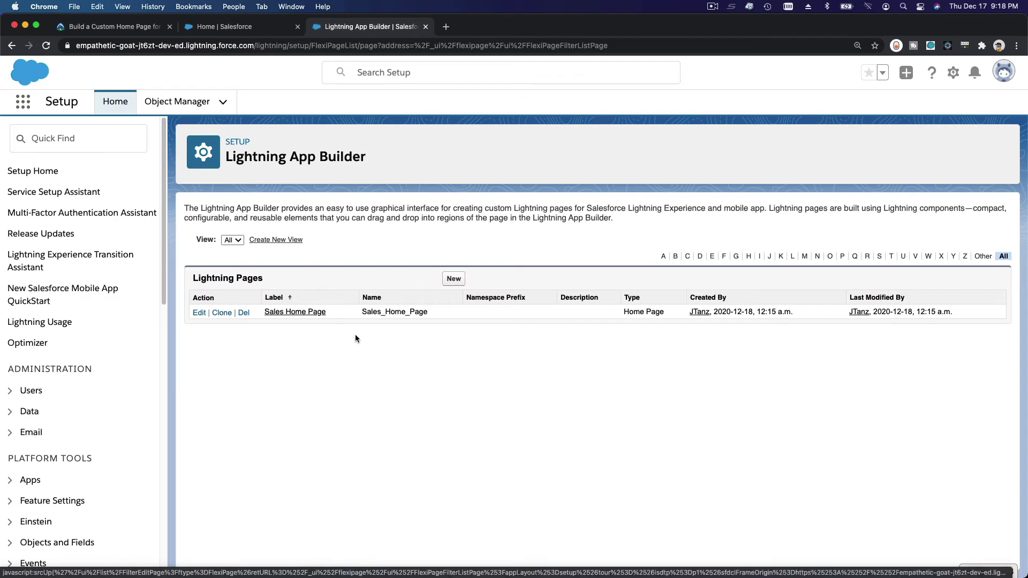
pyautogui.click(454, 279)
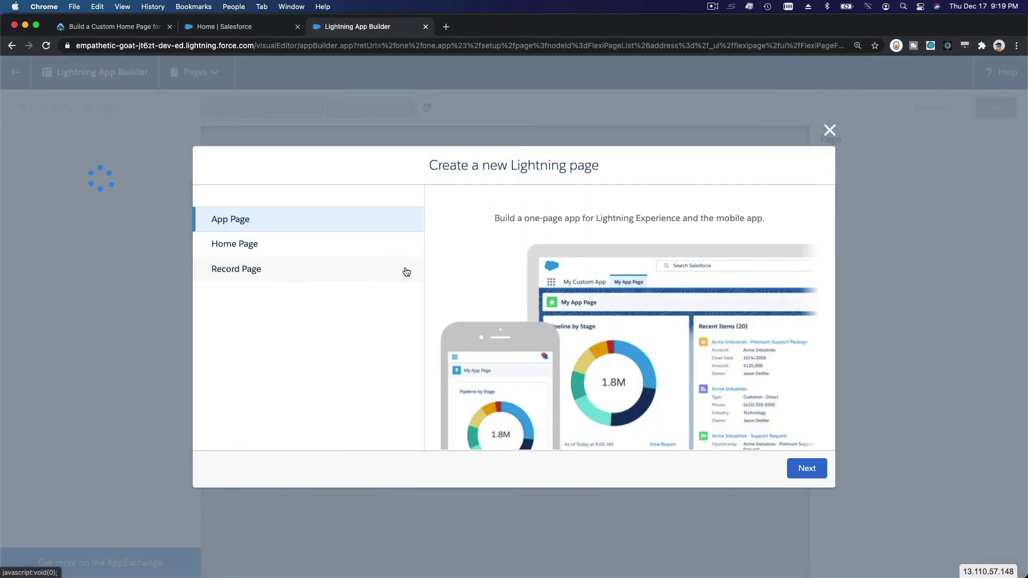
pyautogui.click(350, 250)
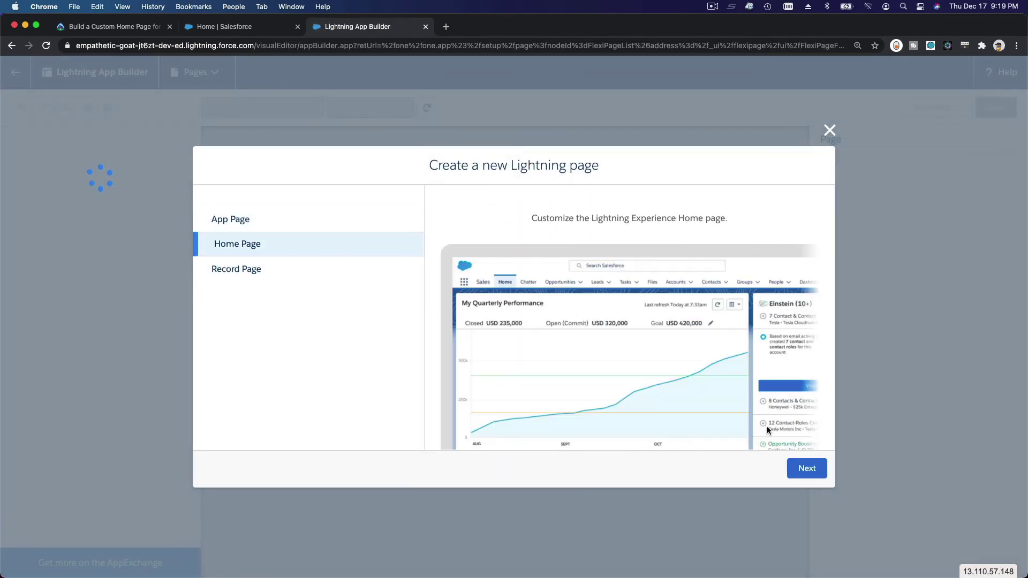
pyautogui.click(804, 475)
pyautogui.press('super+v')
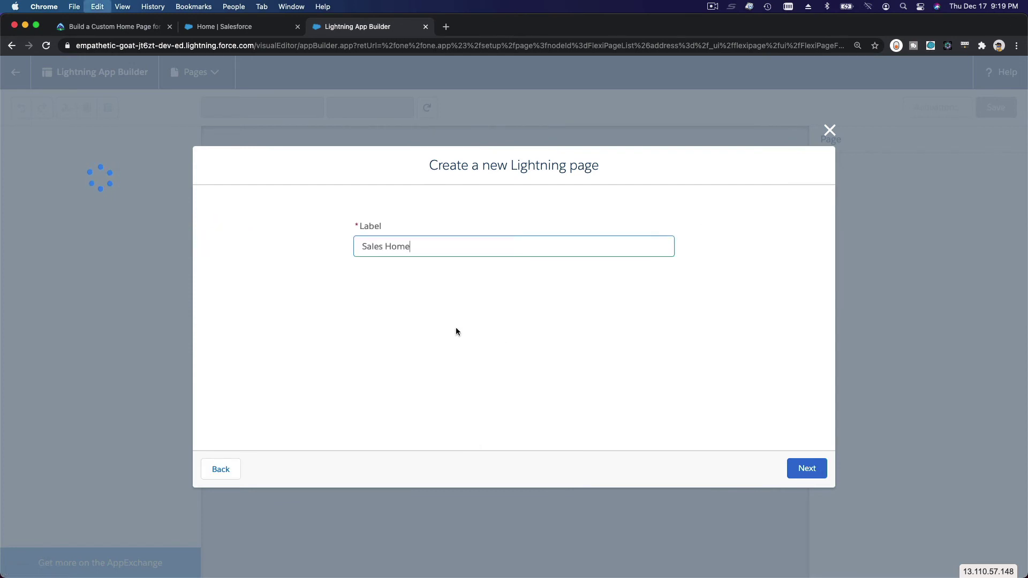
pyautogui.click(801, 471)
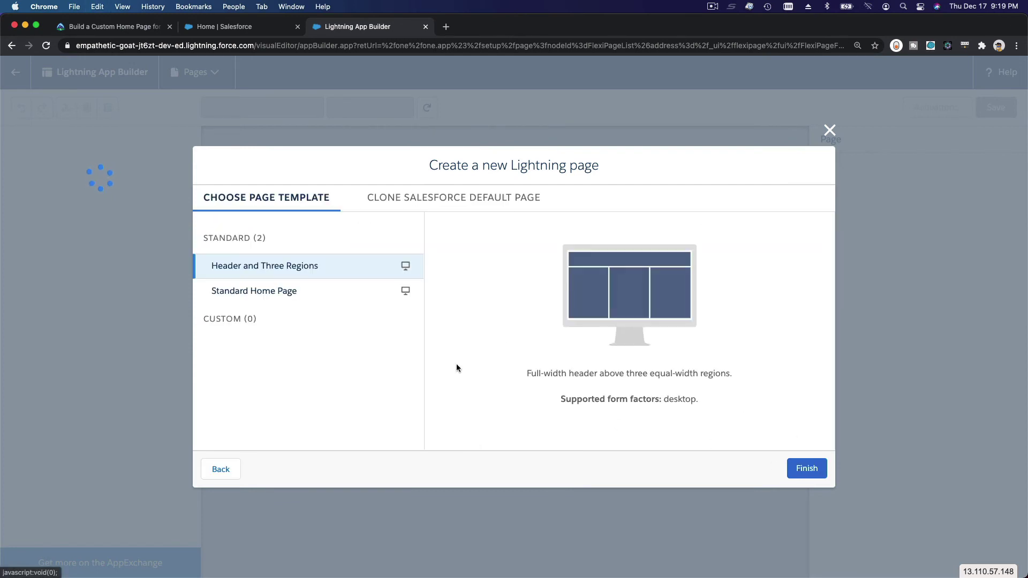
# Step: Check the template required by the challenge and finish creating the page with the Standard Home Page template
pyautogui.click(109, 29)
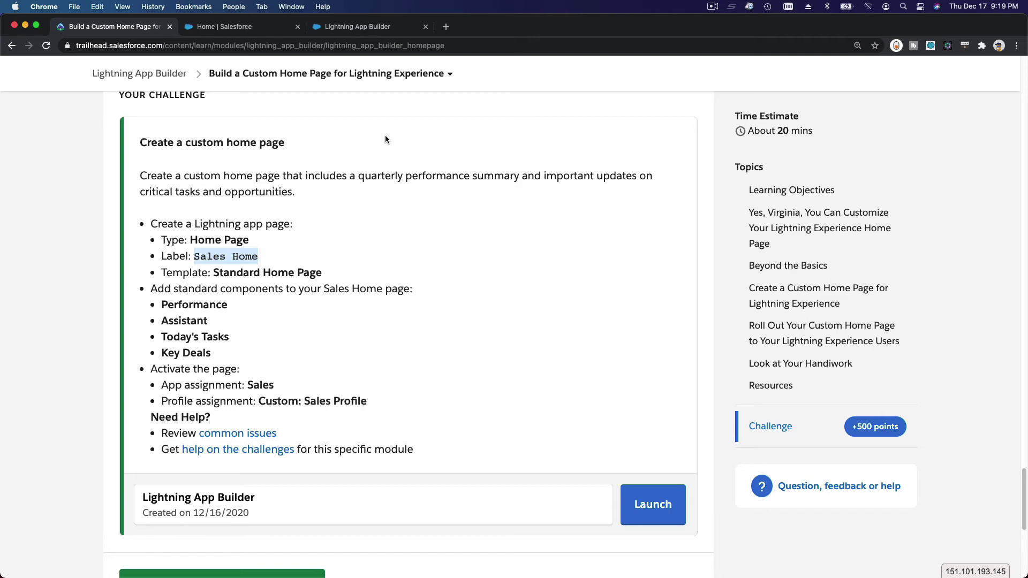
pyautogui.click(356, 26)
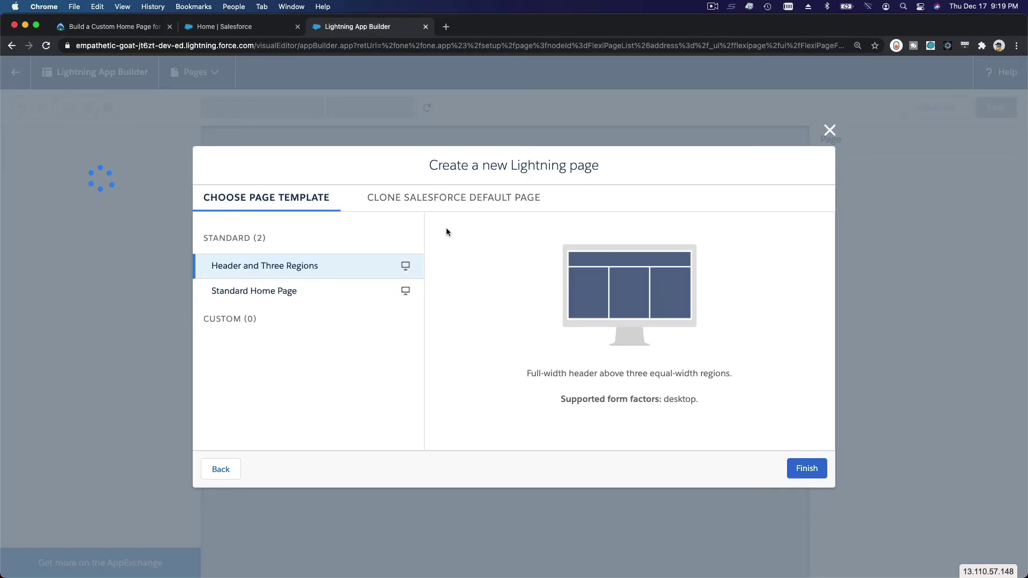
pyautogui.click(306, 299)
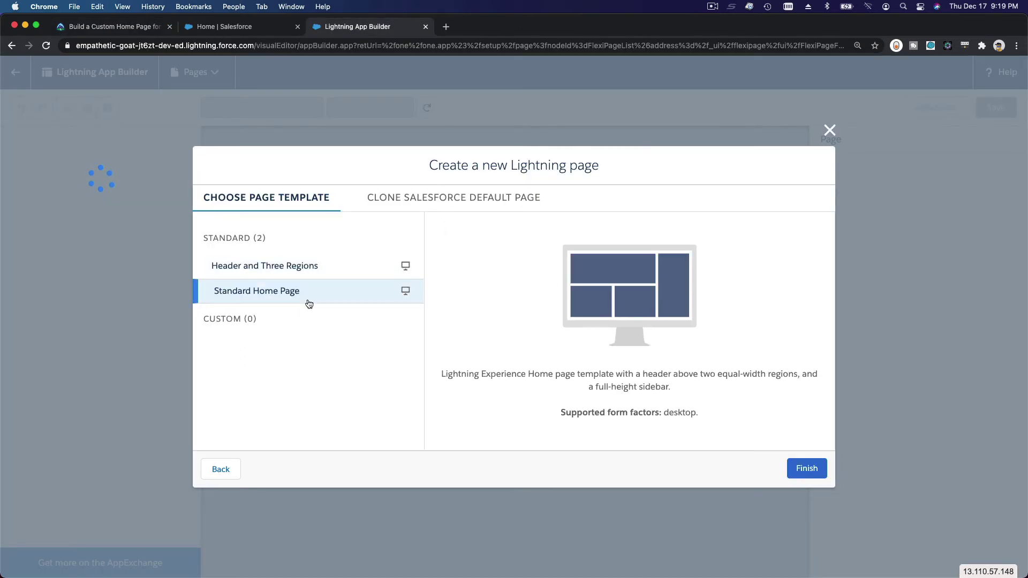
pyautogui.click(806, 471)
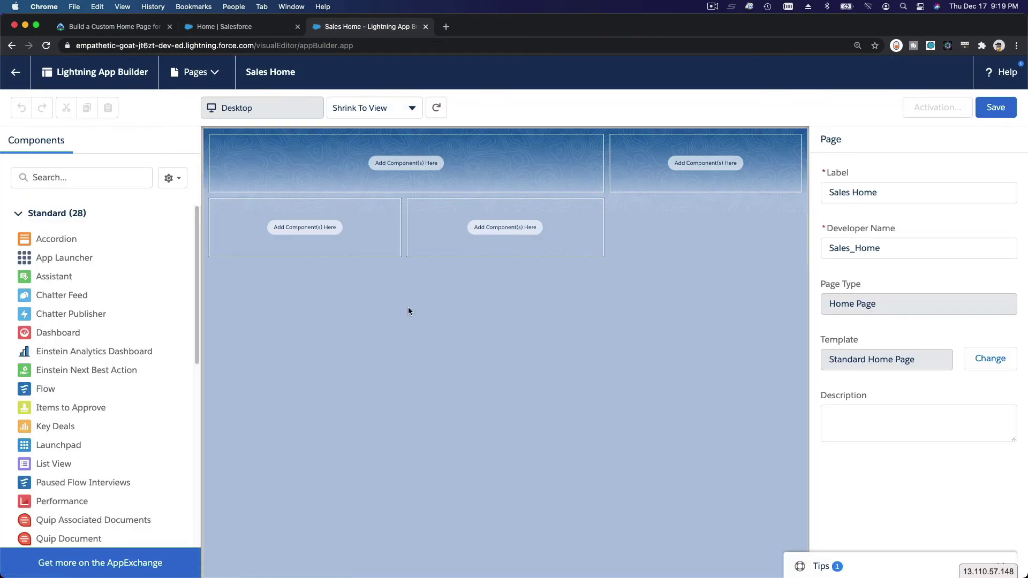
# Step: Check the components required by the challenge and add the Performance component to the page's wide header region
pyautogui.click(119, 32)
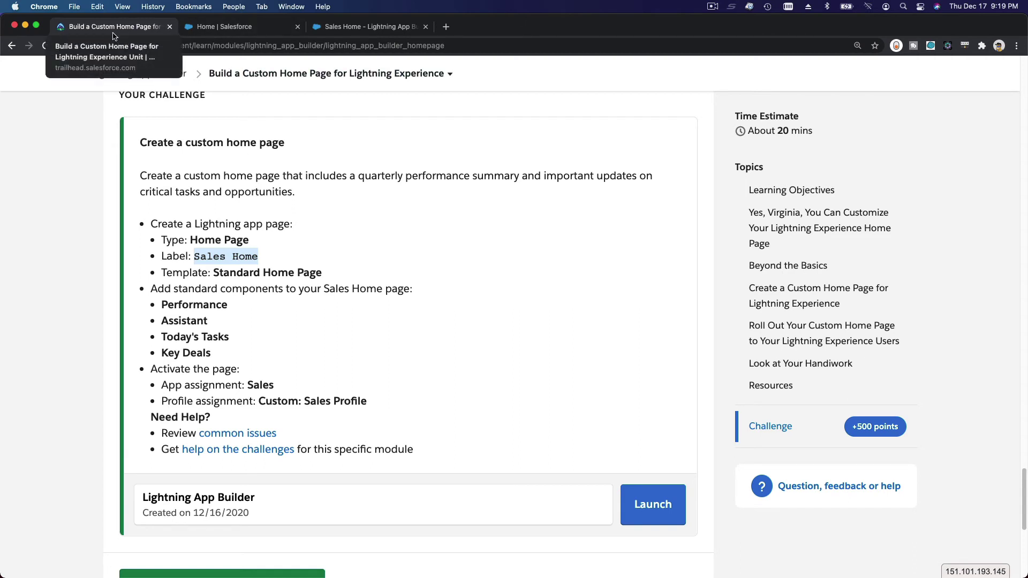
pyautogui.click(337, 27)
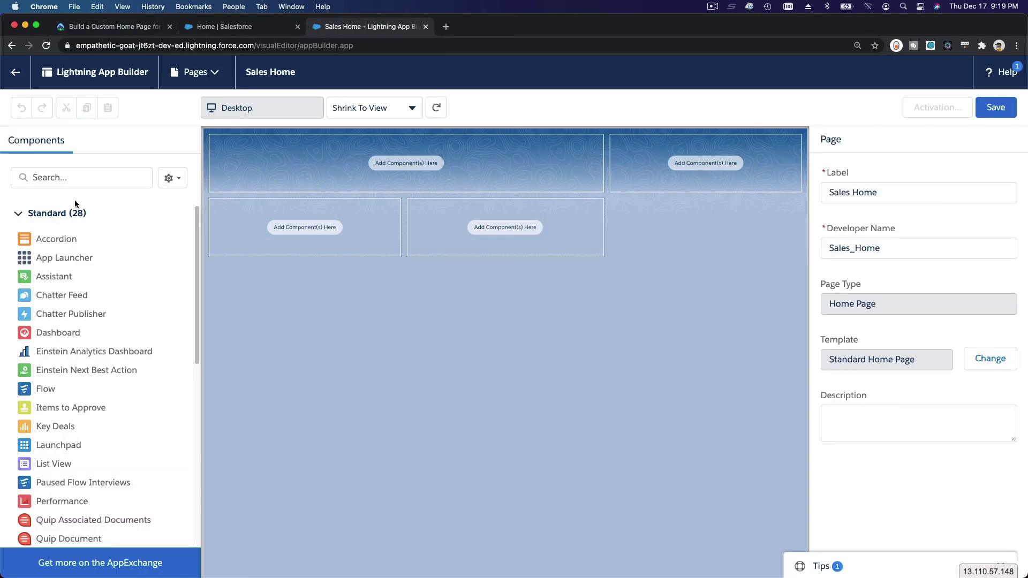
pyautogui.click(72, 178)
pyautogui.write('Per')
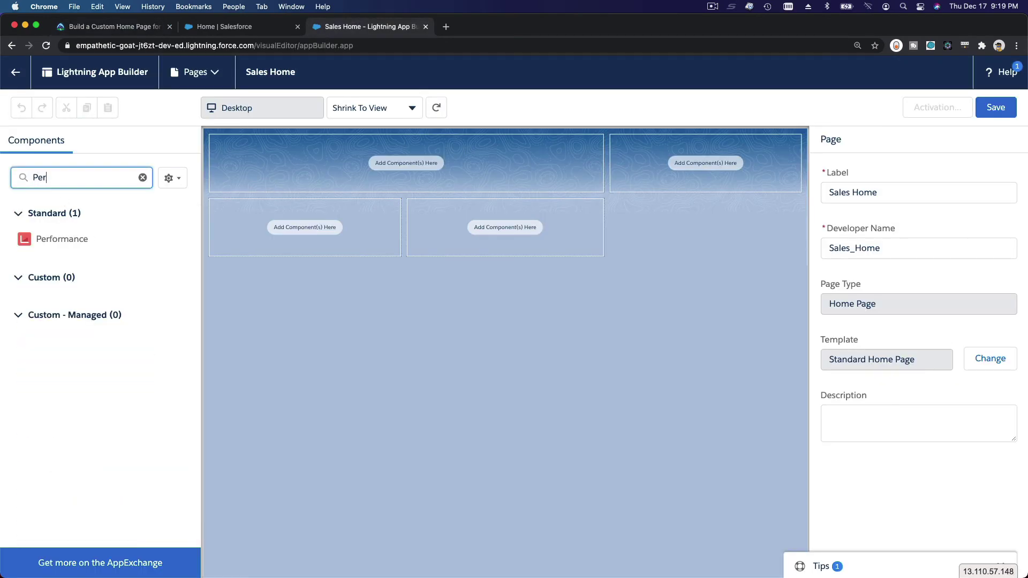
pyautogui.moveTo(37, 239); pyautogui.dragTo(410, 171)
# Step: Find the Key Deals component and add it to the right-hand region below the Performance component
pyautogui.doubleClick(75, 172)
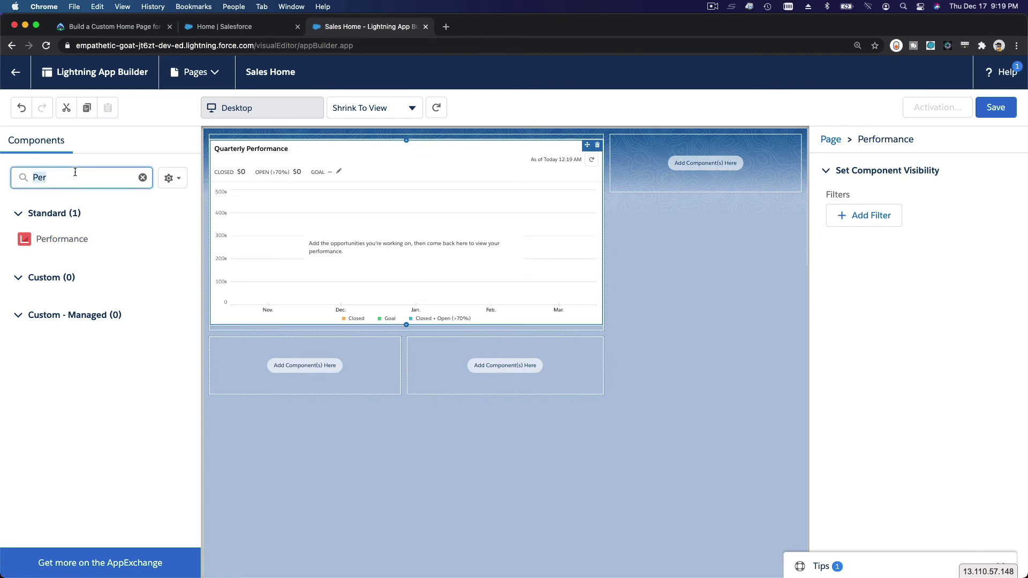
pyautogui.write('Key')
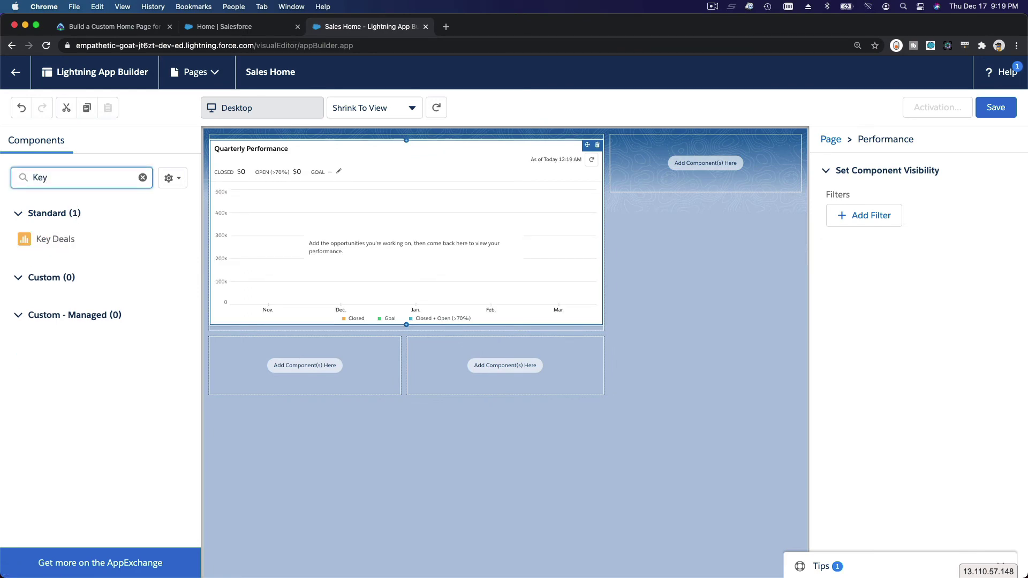
pyautogui.moveTo(46, 239); pyautogui.dragTo(504, 365)
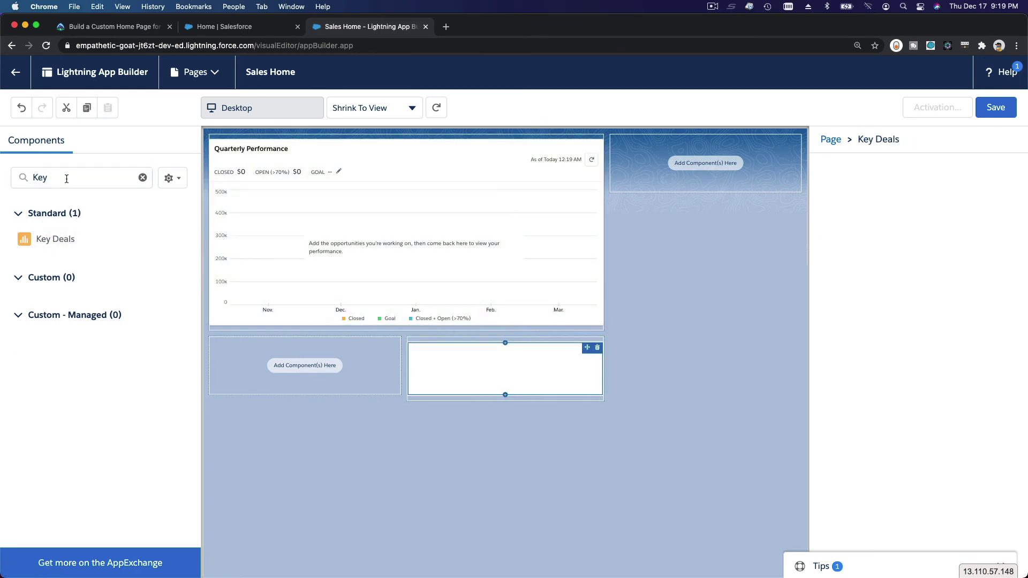
# Step: Find the Assistant component and add it to the page's empty right-hand column beside the Performance component
pyautogui.doubleClick(67, 179)
pyautogui.write('ass')
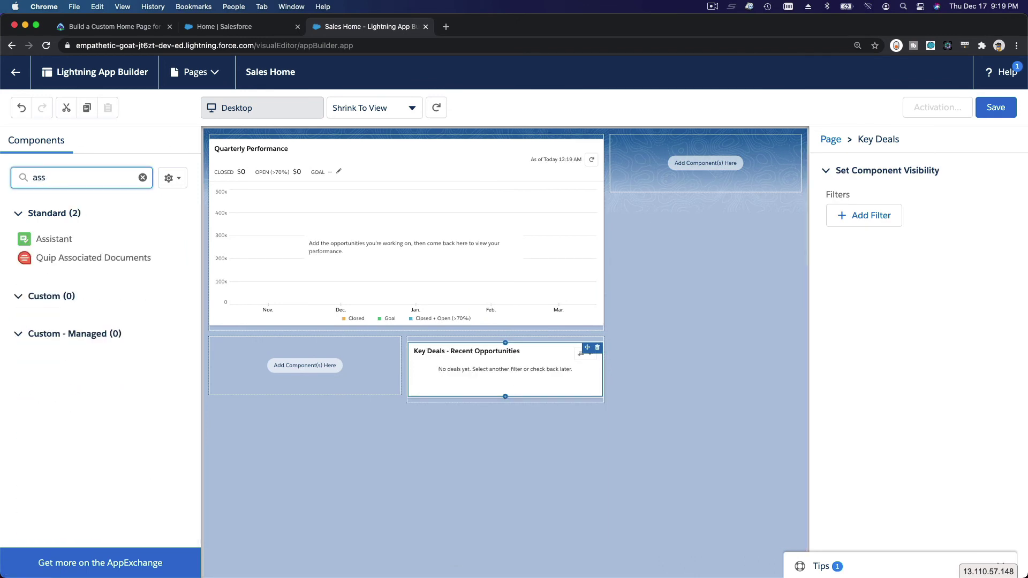
pyautogui.moveTo(46, 238); pyautogui.dragTo(675, 163)
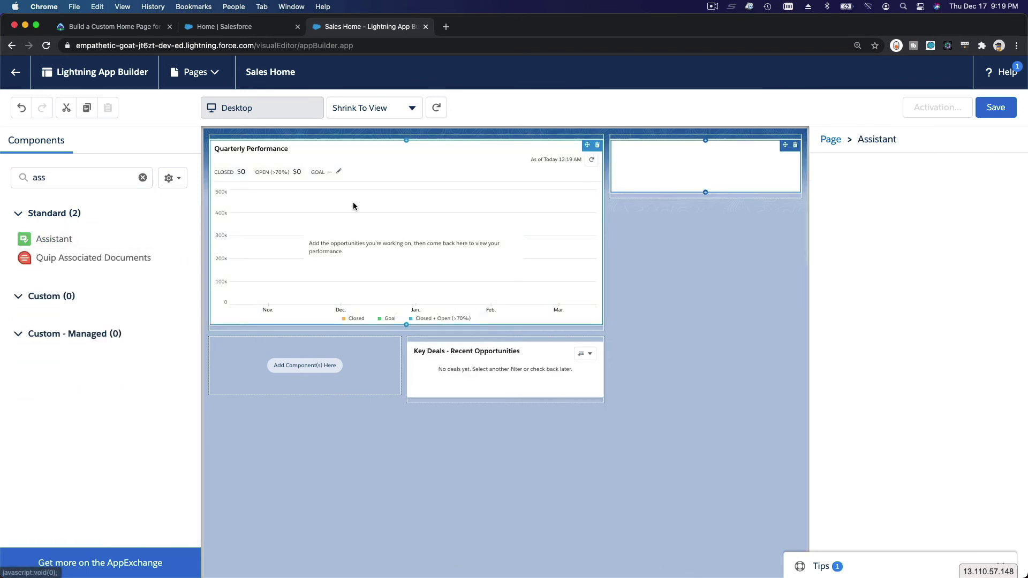
# Step: Check the challenge's component list and add the Today's Tasks component to the empty region beside Key Deals
pyautogui.click(114, 26)
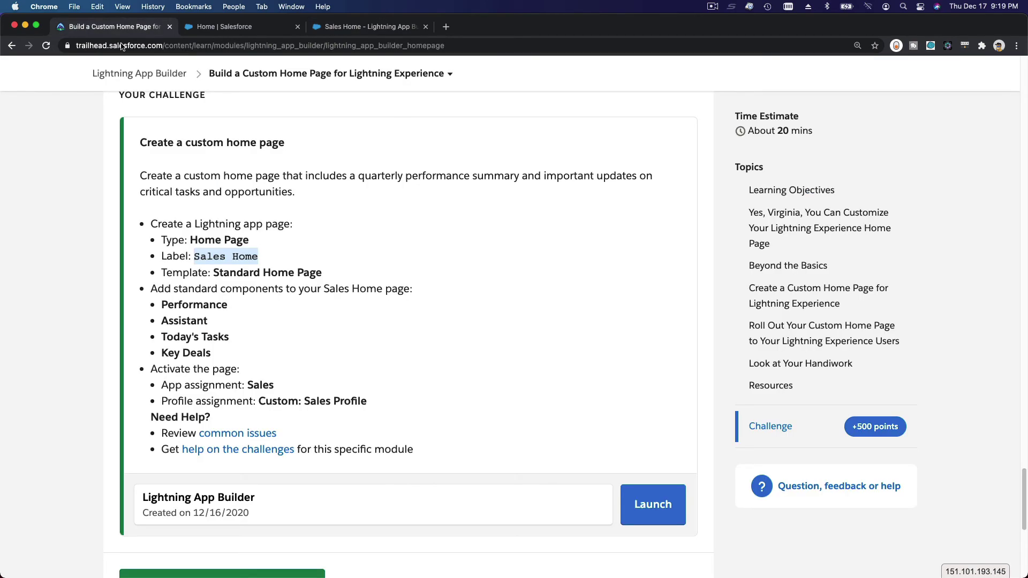
pyautogui.click(364, 27)
pyautogui.click(119, 180)
pyautogui.press('super+a')
pyautogui.write('Toda')
pyautogui.moveTo(144, 259); pyautogui.dragTo(289, 367)
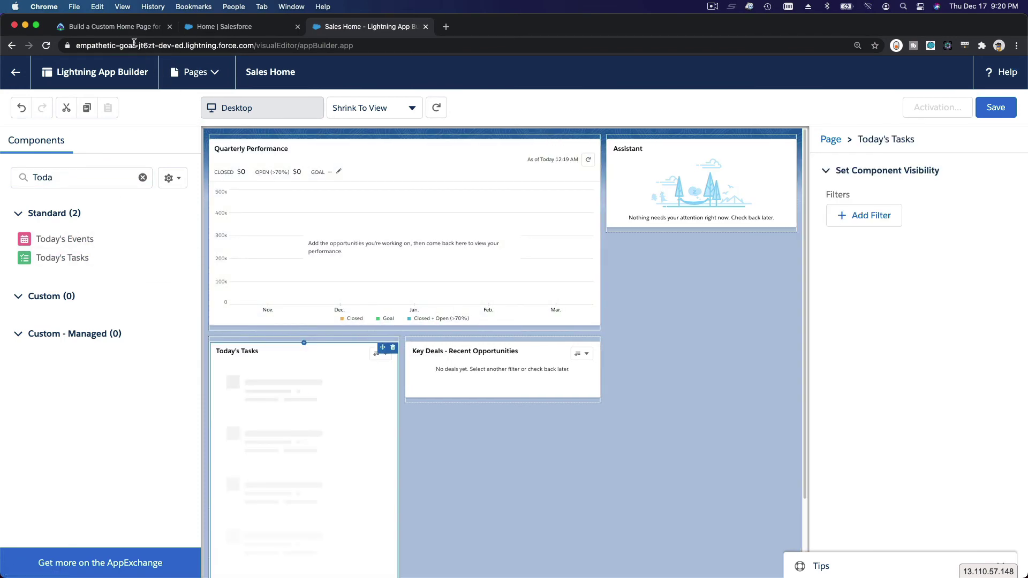
# Step: Check the app and profile assignments required by the challenge and save the Sales Home page
pyautogui.click(107, 33)
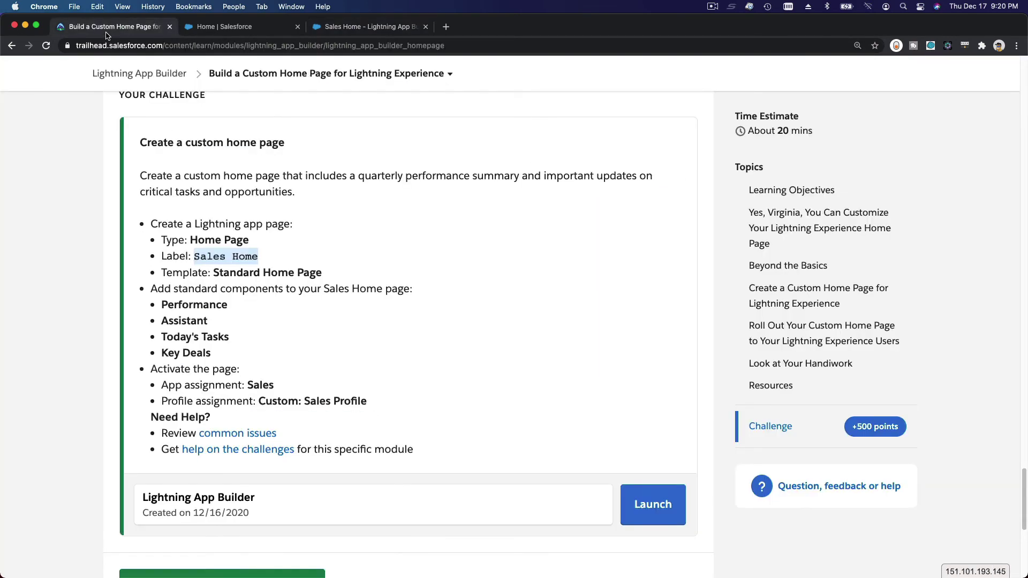
pyautogui.doubleClick(257, 388)
pyautogui.doubleClick(361, 401)
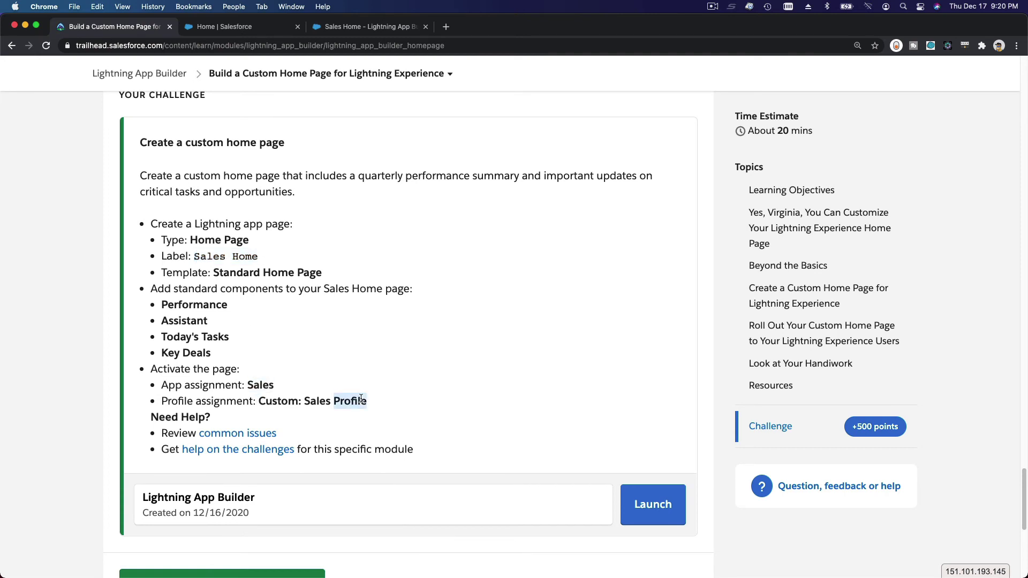
pyautogui.click(335, 27)
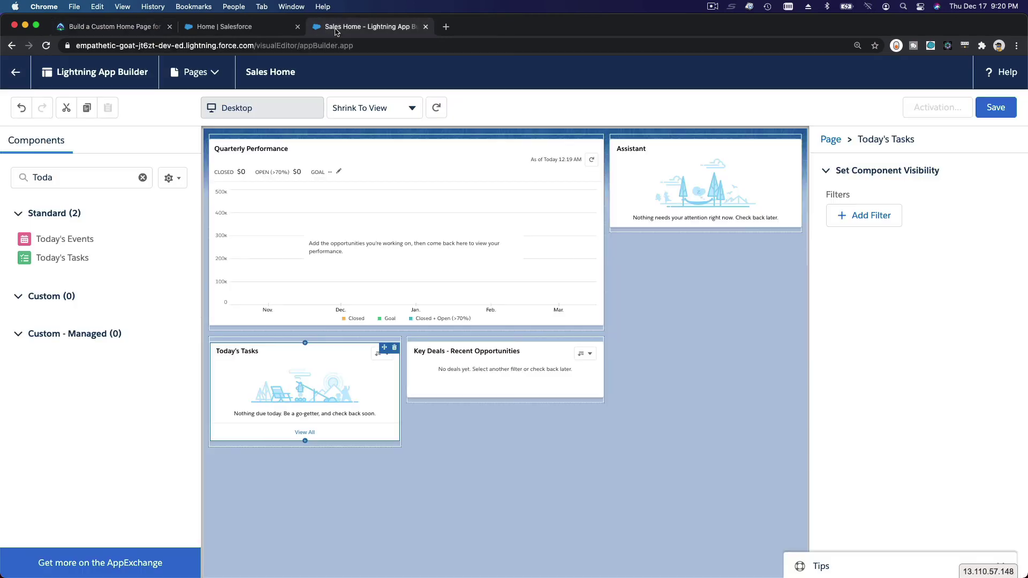
pyautogui.click(994, 107)
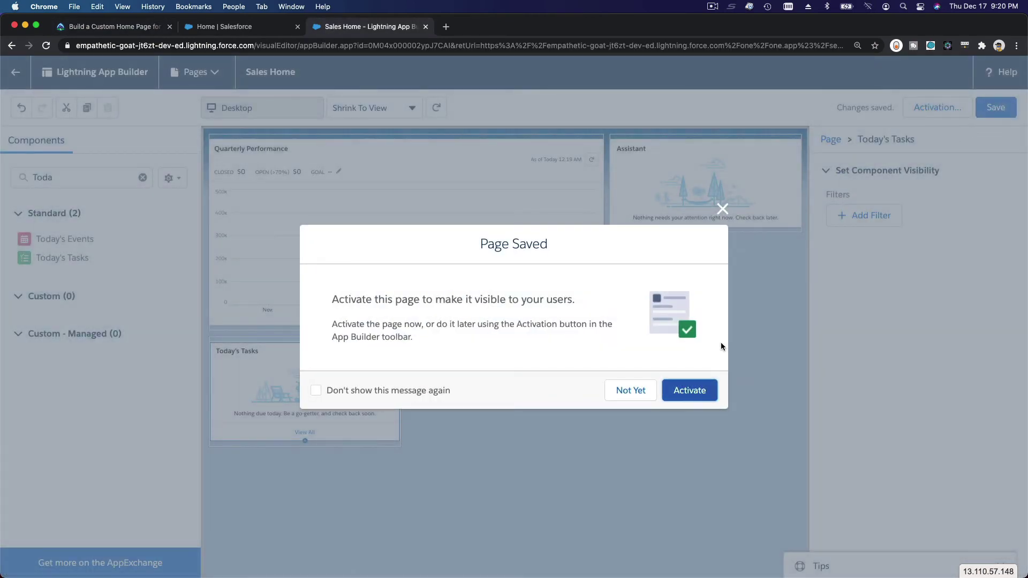
# Step: Start activating the page by app and profile and choose Sales as the assigned app
pyautogui.click(691, 392)
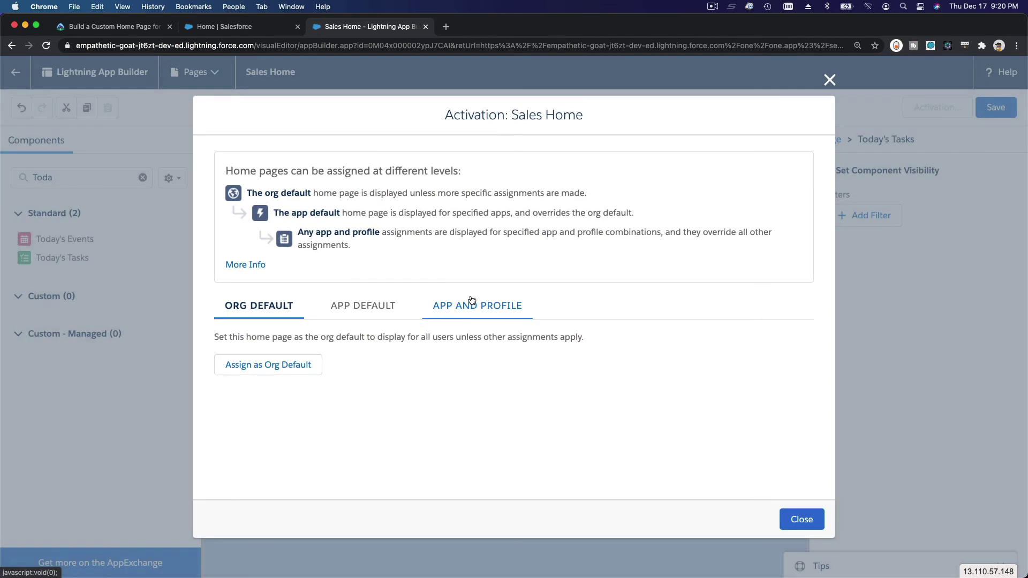
pyautogui.click(471, 303)
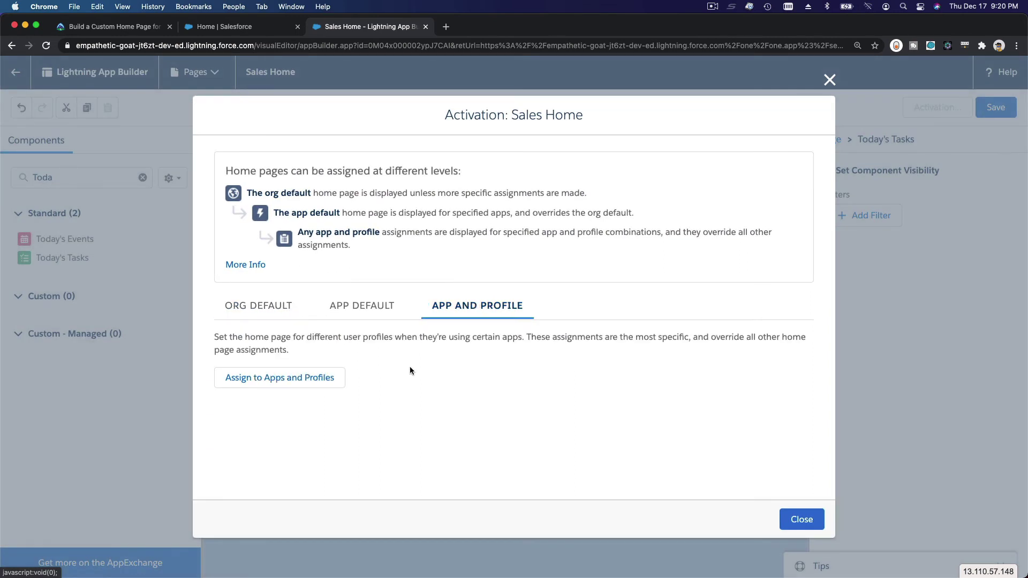
pyautogui.click(329, 378)
pyautogui.scroll(-2, 329, 377)
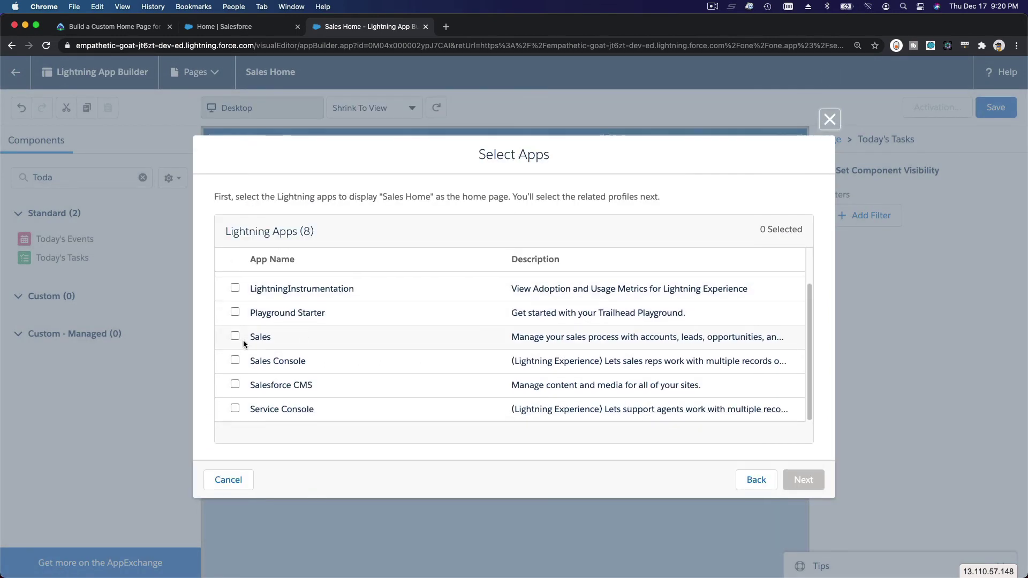
pyautogui.click(235, 336)
pyautogui.click(803, 480)
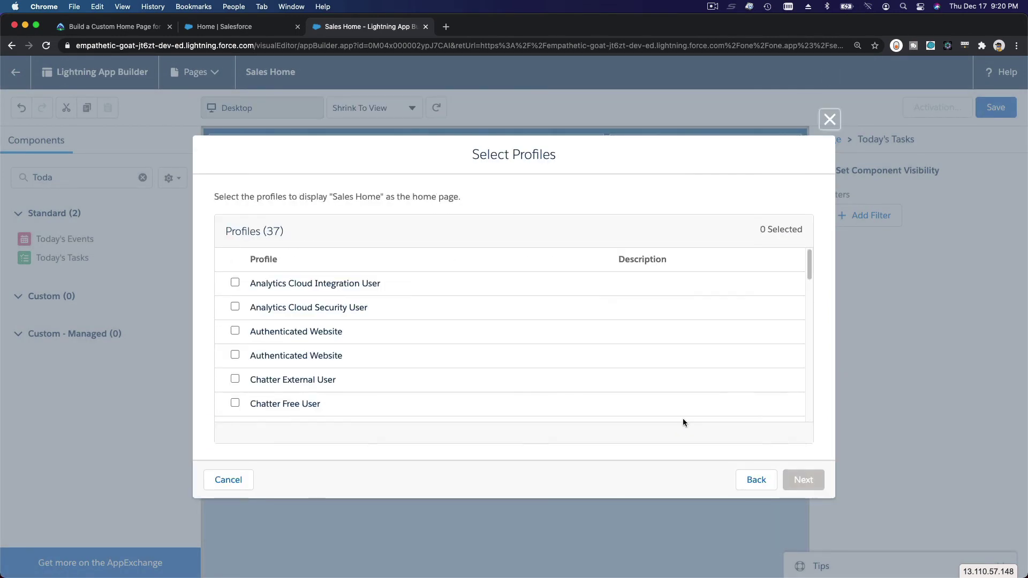
# Step: Assign the page to Custom: Sales Profile, save the assignment, and save the page again
pyautogui.scroll(-2, 468, 338)
pyautogui.scroll(-5, 469, 339)
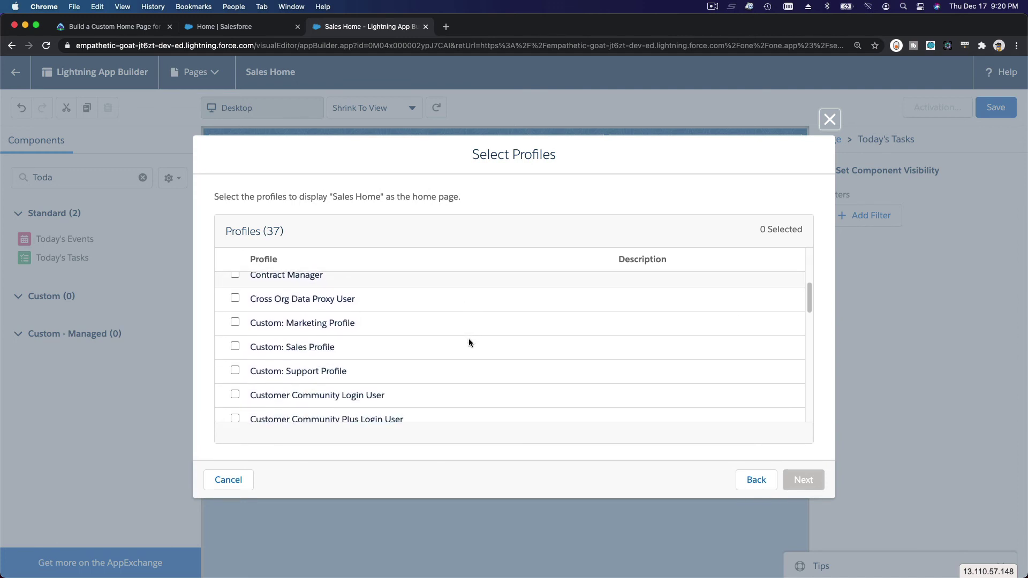
pyautogui.click(235, 347)
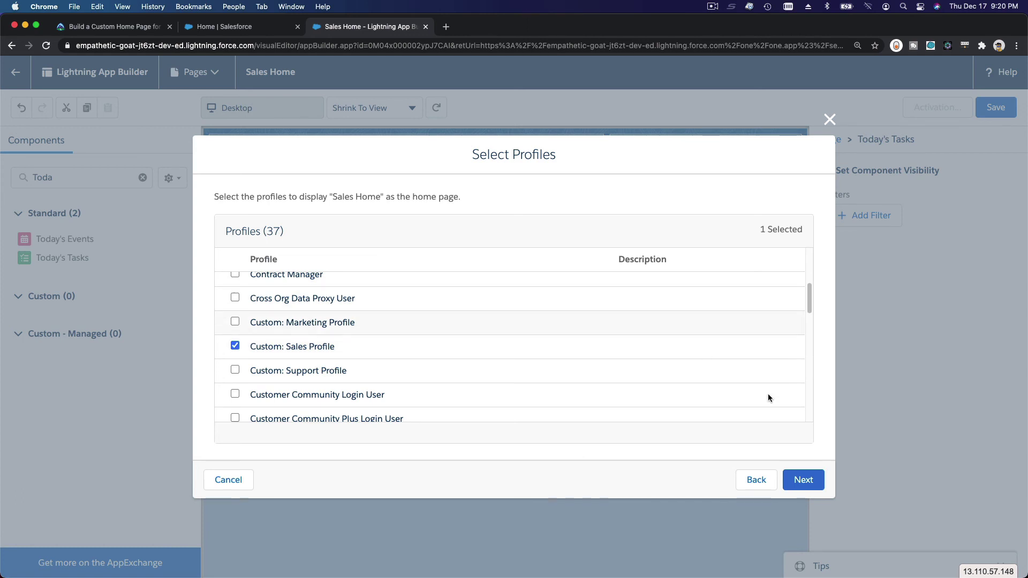
pyautogui.click(802, 479)
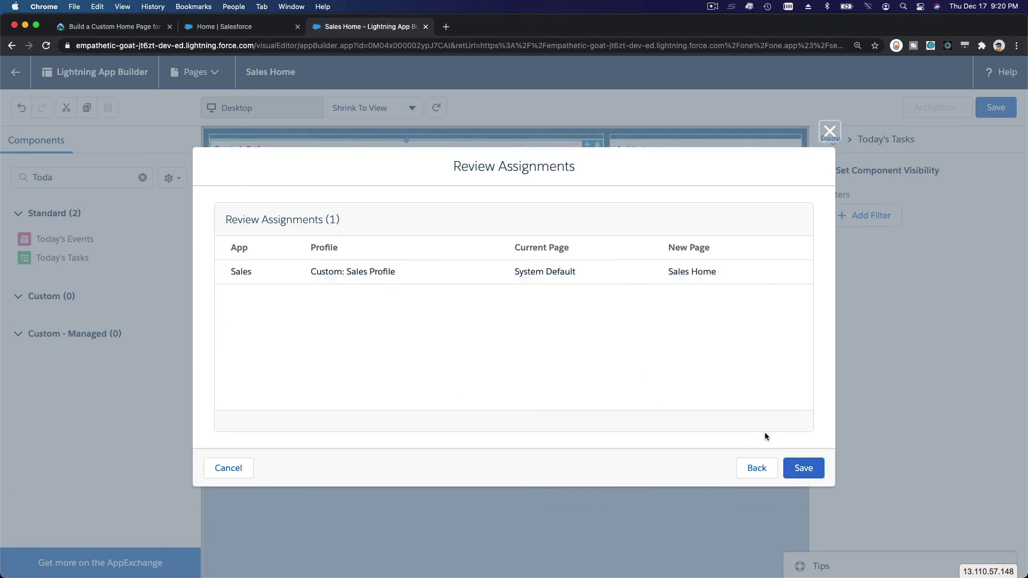
pyautogui.click(803, 468)
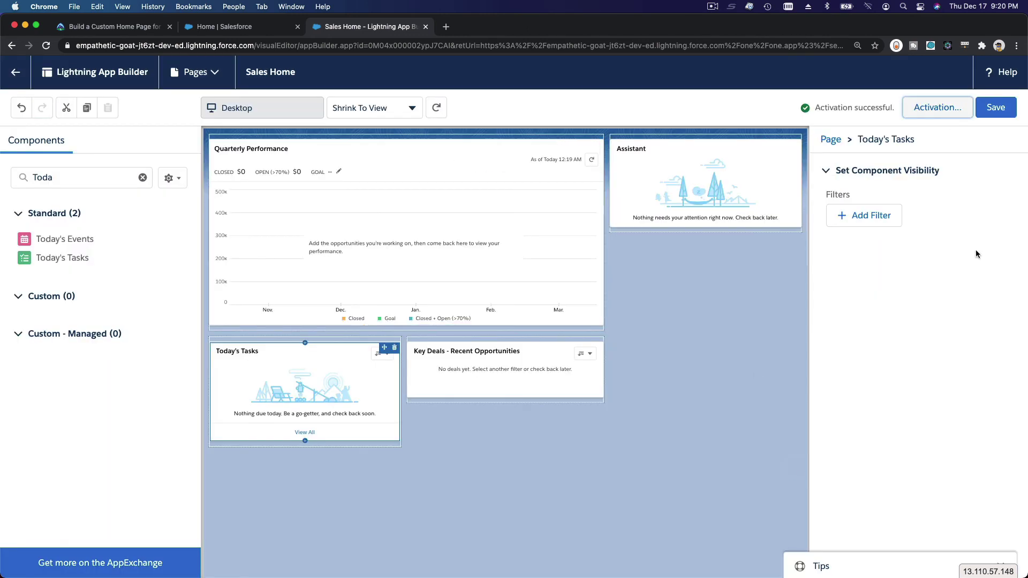
pyautogui.click(995, 107)
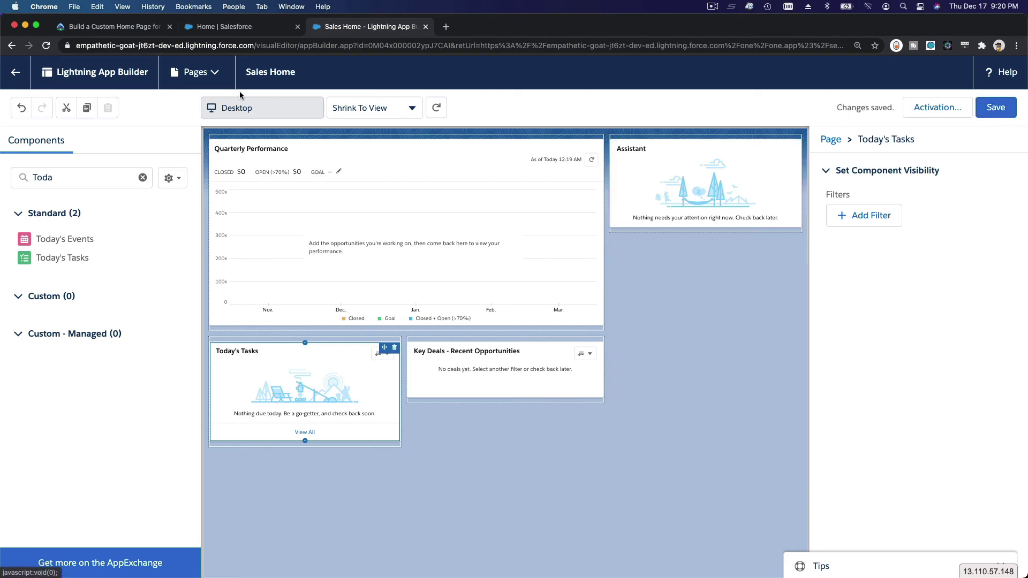
# Step: Review the custom home page requirements in the Trailhead challenge, down to the challenge check
pyautogui.click(113, 31)
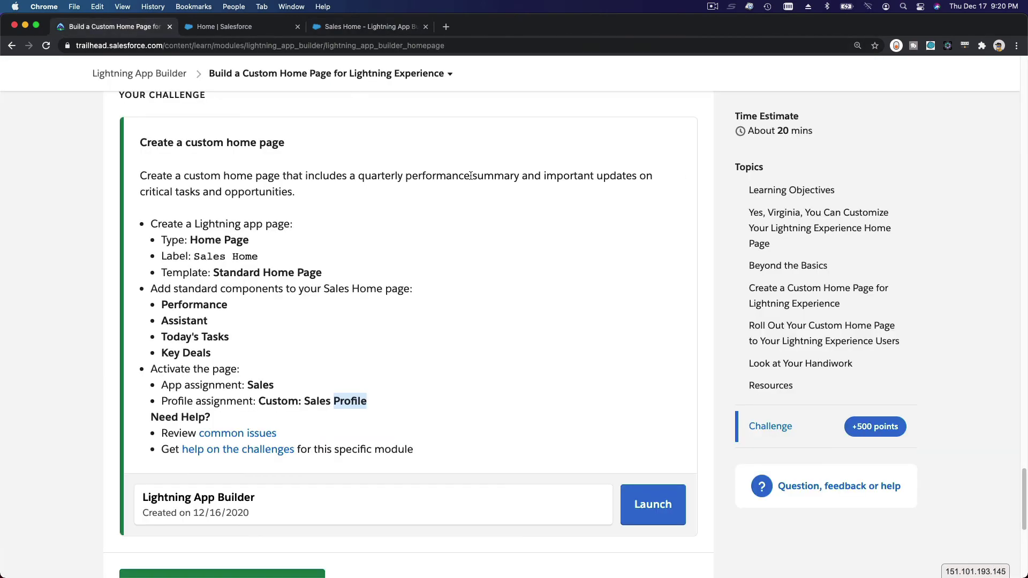
pyautogui.click(592, 213)
pyautogui.scroll(-5, 591, 212)
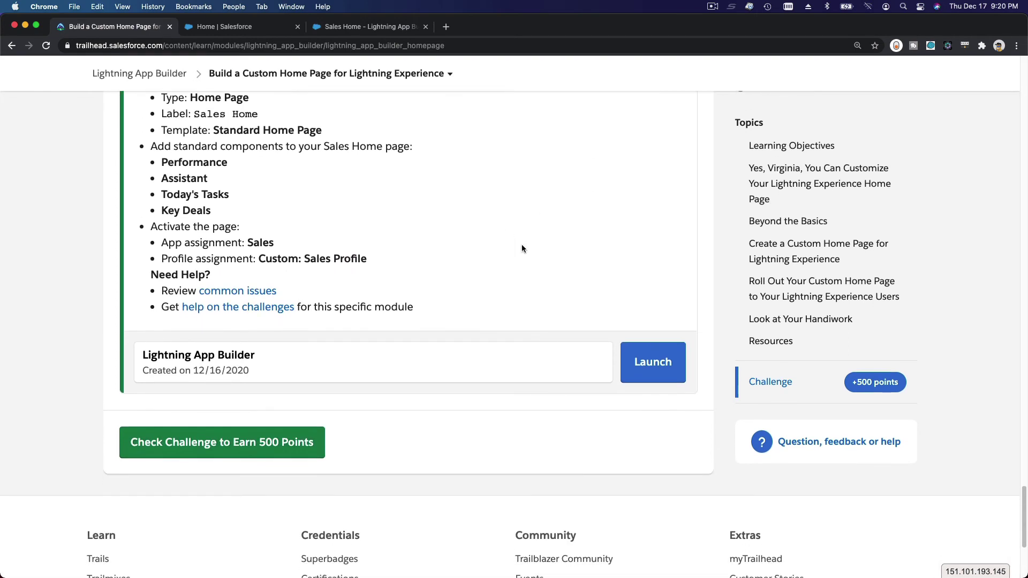
# Step: Clear the component search in Lightning App Builder and look through the standard components available for the home page
pyautogui.click(343, 26)
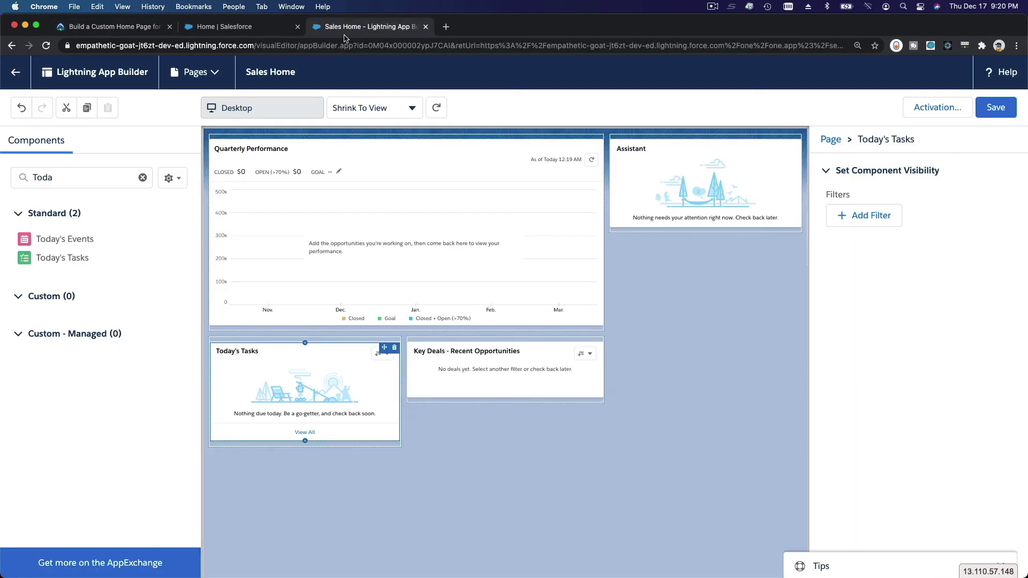
pyautogui.click(143, 177)
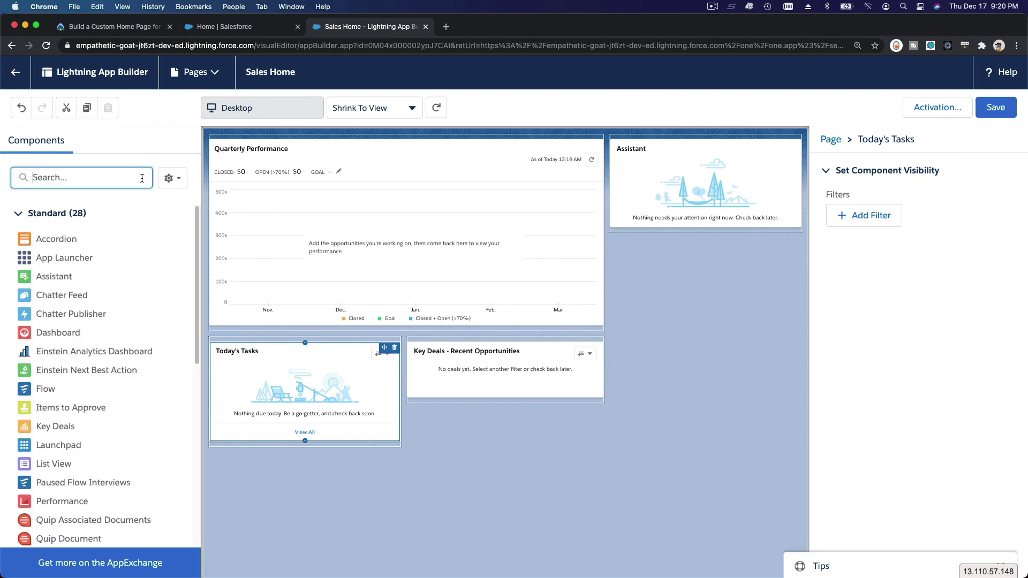
pyautogui.scroll(-3, 87, 252)
pyautogui.scroll(-2, 86, 253)
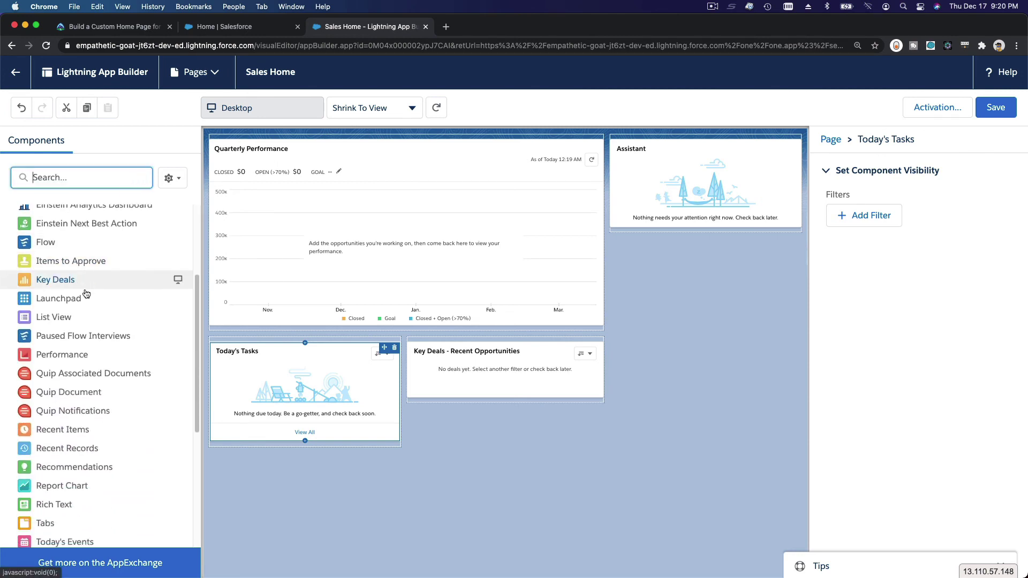
pyautogui.scroll(-3, 95, 244)
pyautogui.scroll(-2, 97, 245)
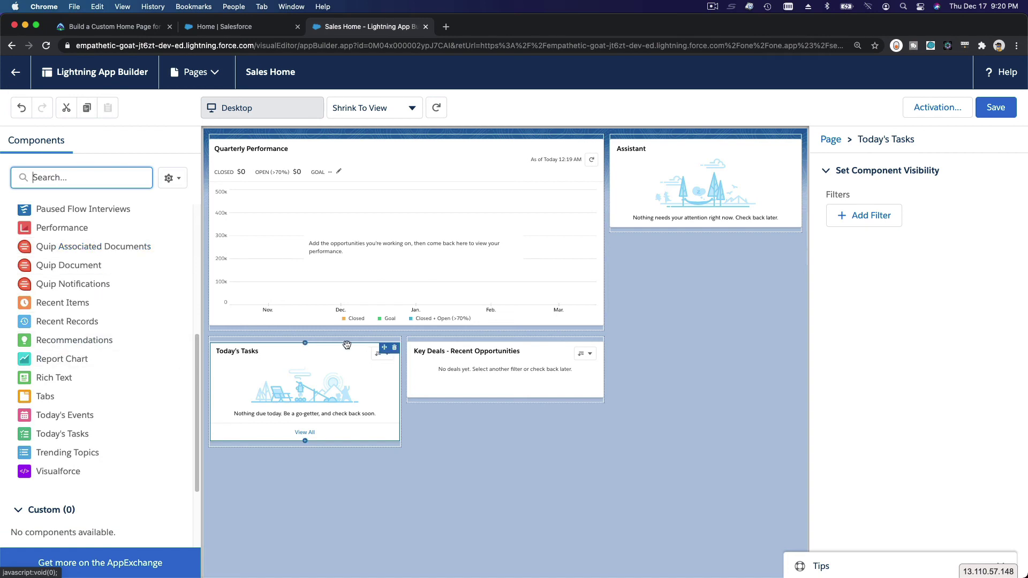
pyautogui.scroll(3, 99, 310)
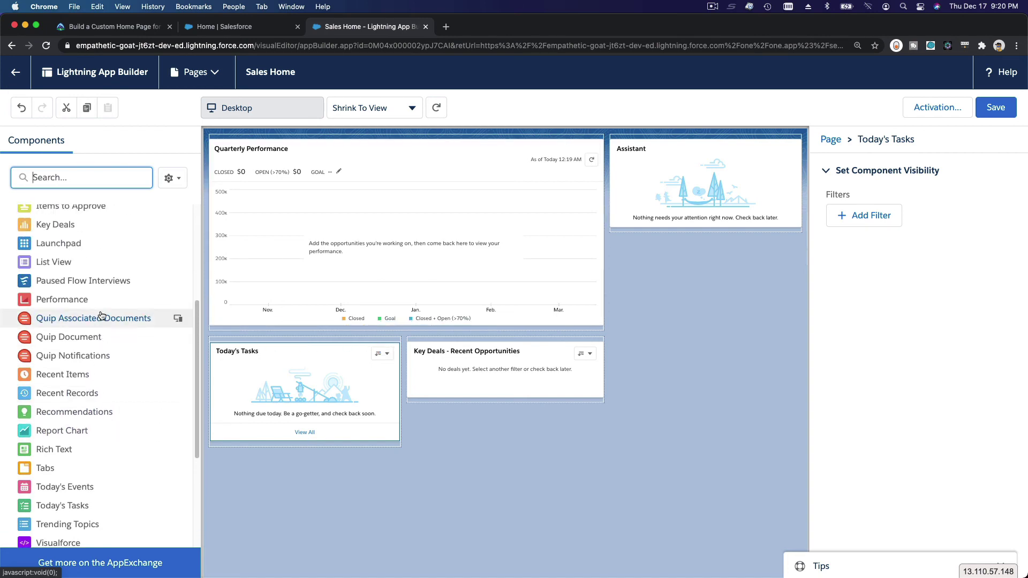
pyautogui.scroll(1, 80, 300)
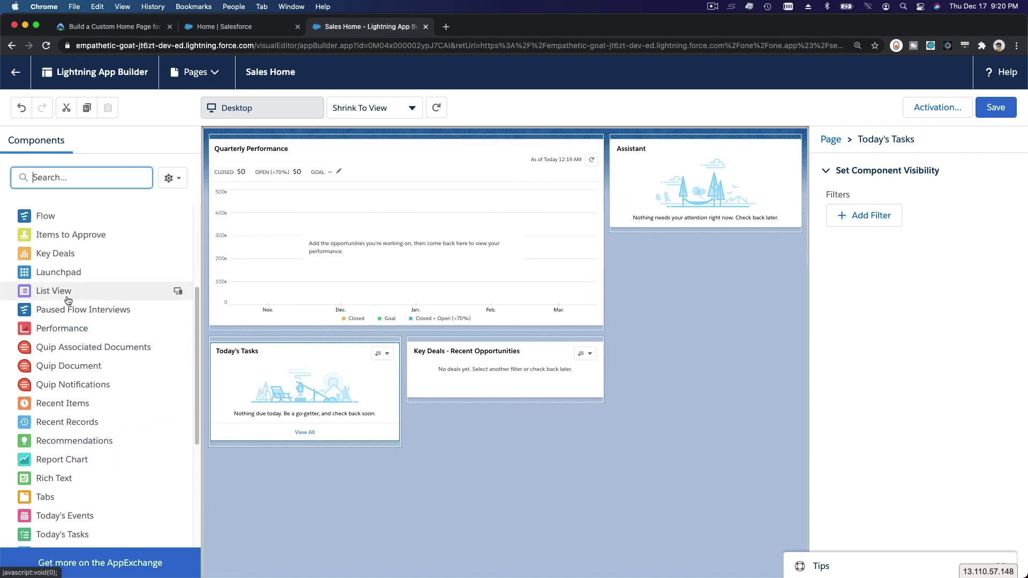
pyautogui.moveTo(61, 291); pyautogui.dragTo(120, 345)
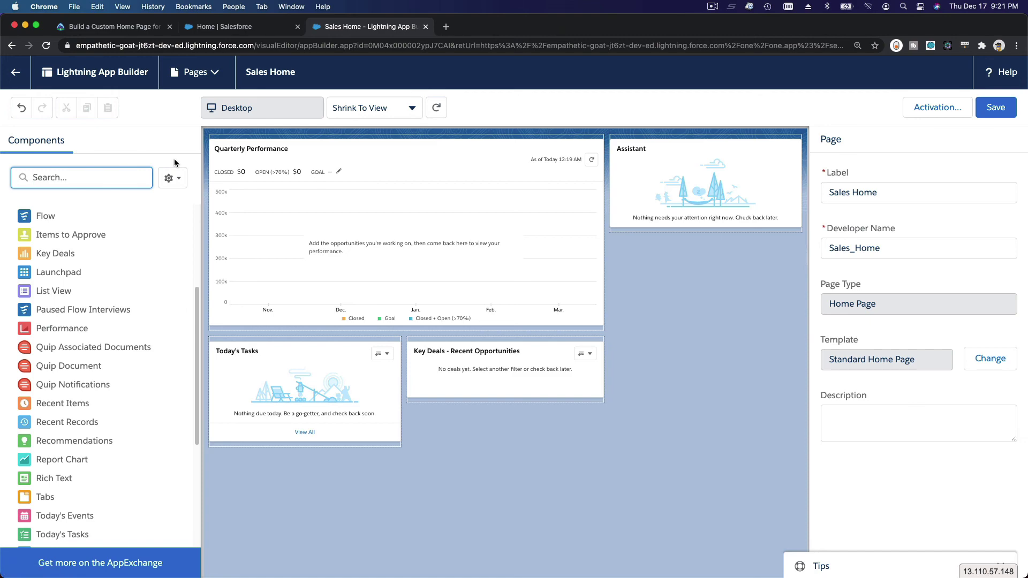
# Step: Submit the Trailhead challenge for checking to earn 500 points and dismiss the completion dialog
pyautogui.click(115, 26)
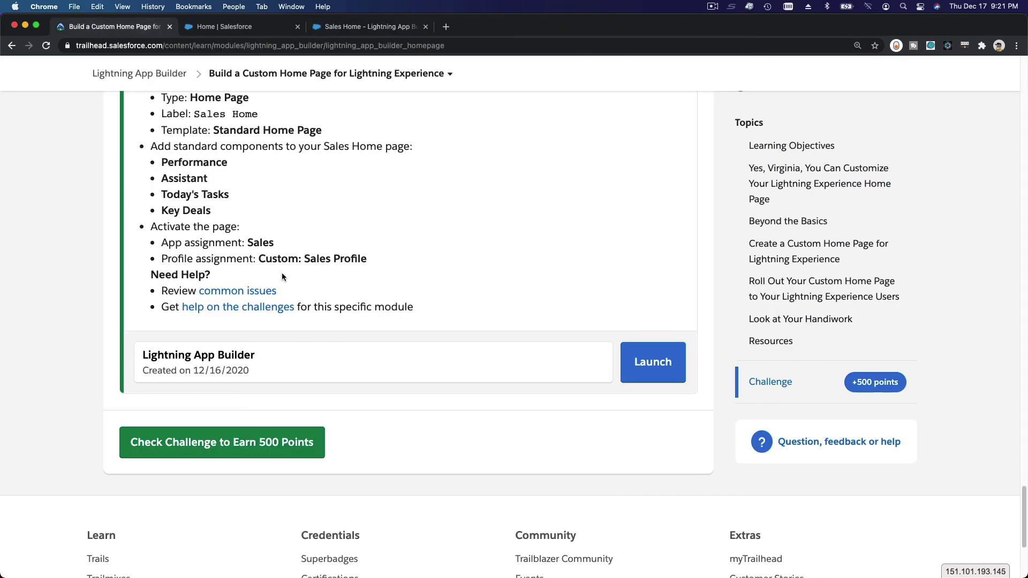
pyautogui.click(247, 450)
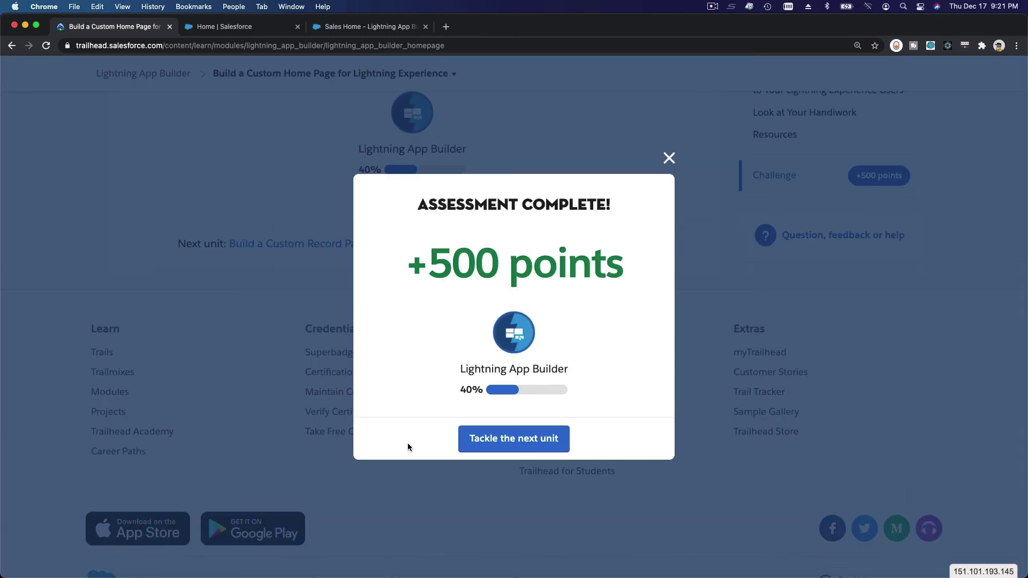
pyautogui.click(662, 163)
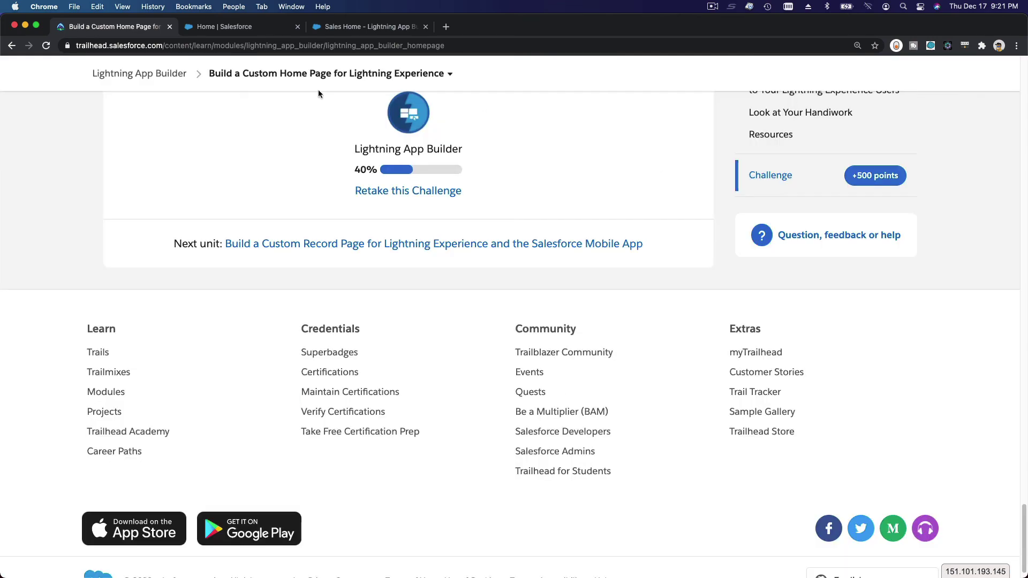
# Step: Add a List View component below Assistant on the Sales Home page and look at its object and filter options
pyautogui.click(334, 28)
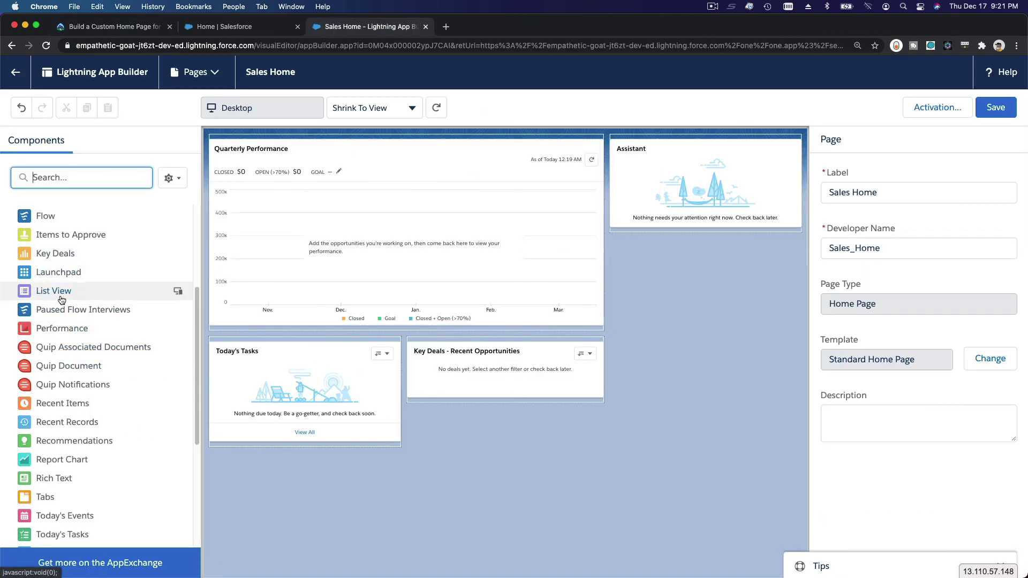
pyautogui.moveTo(60, 295); pyautogui.dragTo(683, 238)
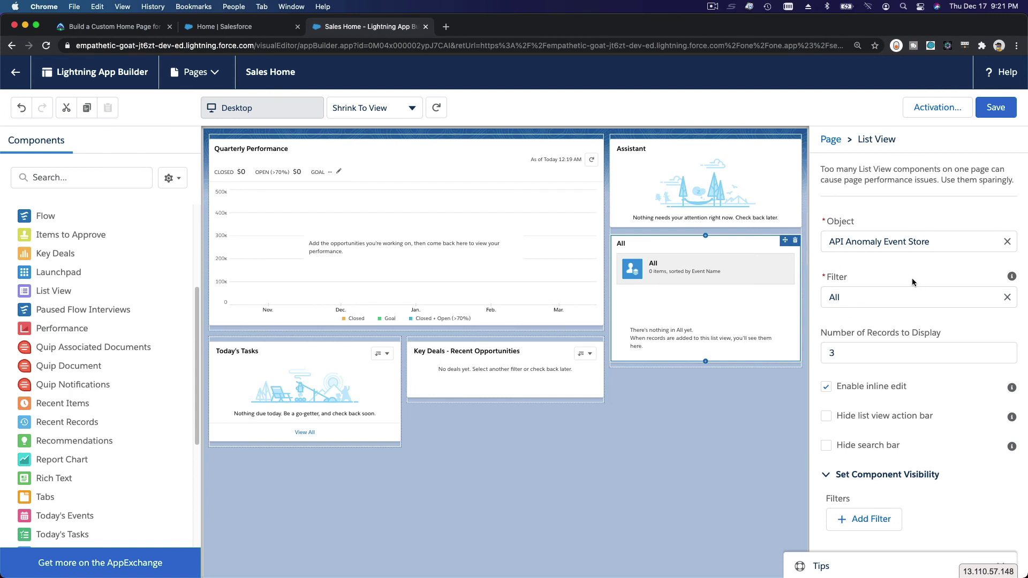
pyautogui.click(892, 237)
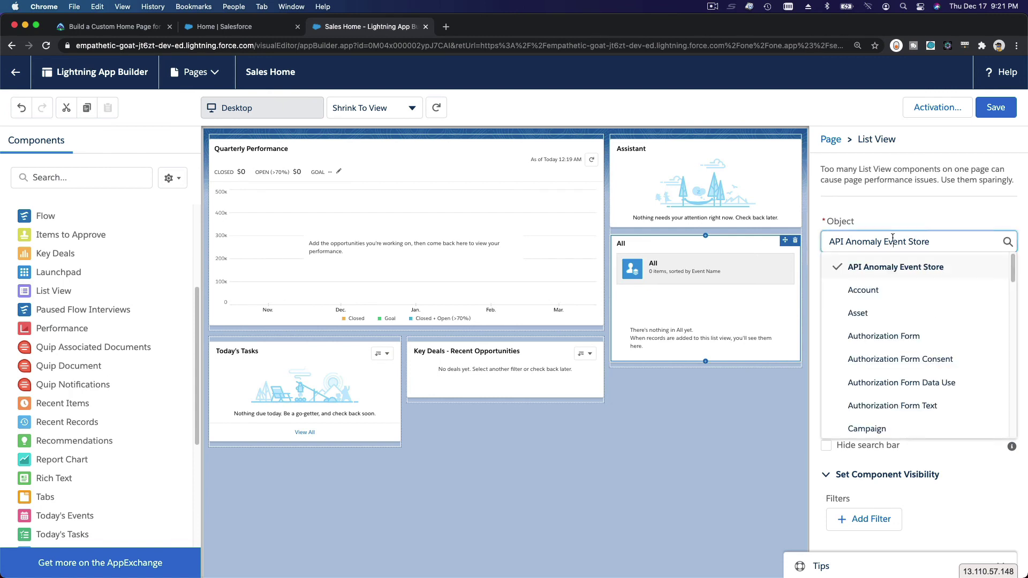
pyautogui.scroll(-5, 899, 301)
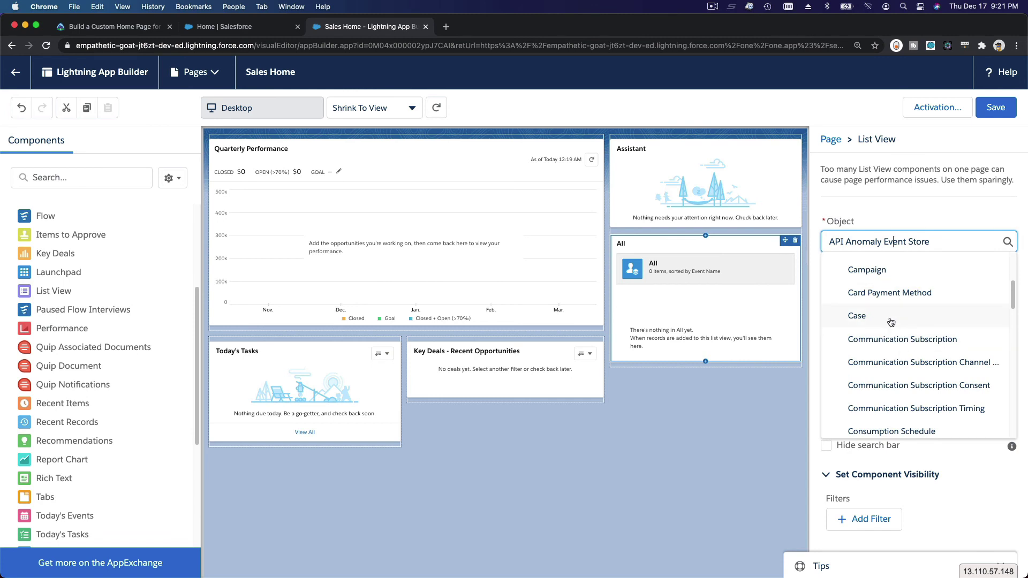
pyautogui.click(888, 192)
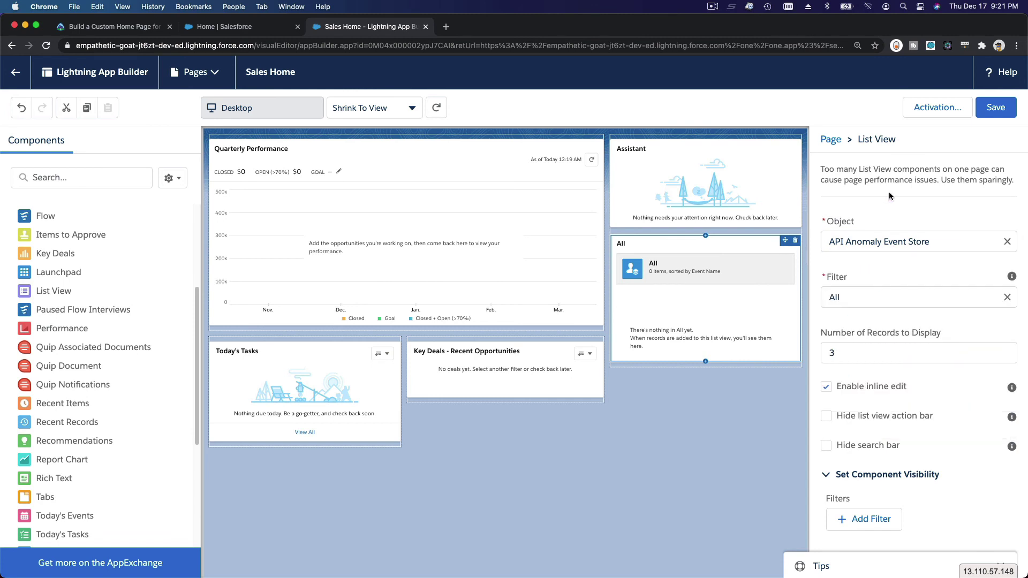
pyautogui.click(867, 302)
pyautogui.click(869, 268)
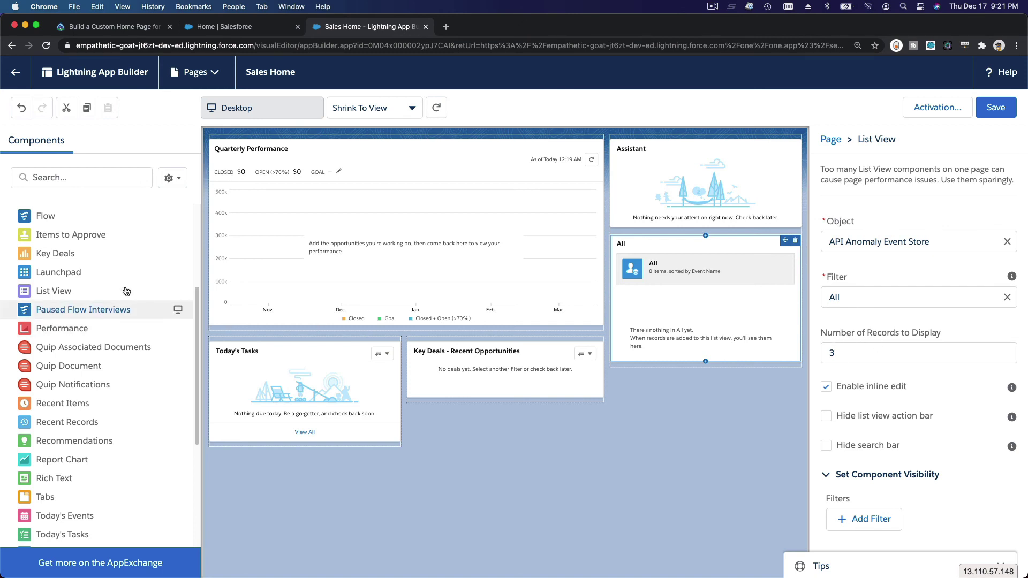
# Step: Look through the remaining components in the list and return to the Trailhead unit
pyautogui.scroll(-5, 136, 287)
pyautogui.scroll(6, 135, 305)
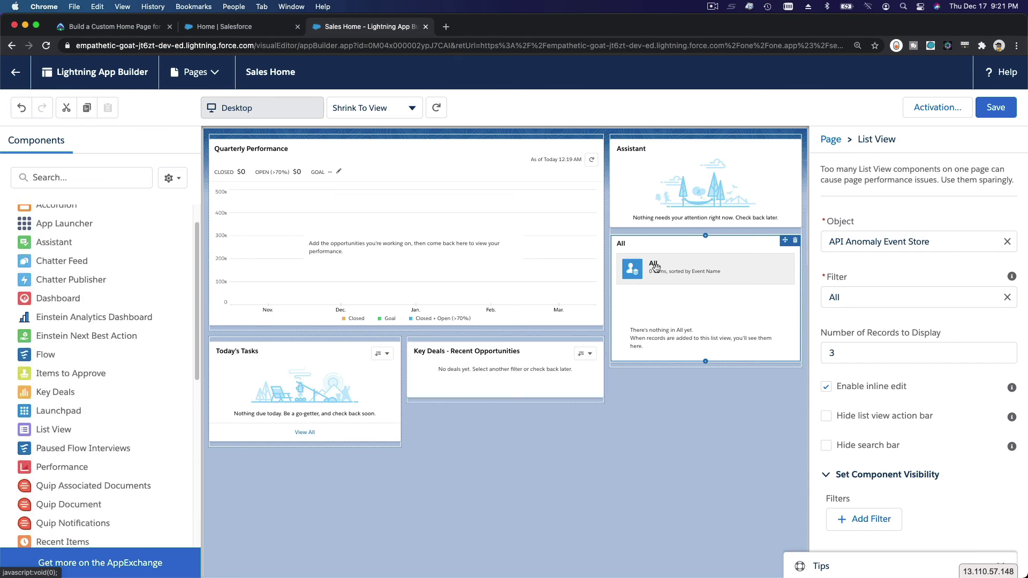
pyautogui.scroll(-5, 142, 291)
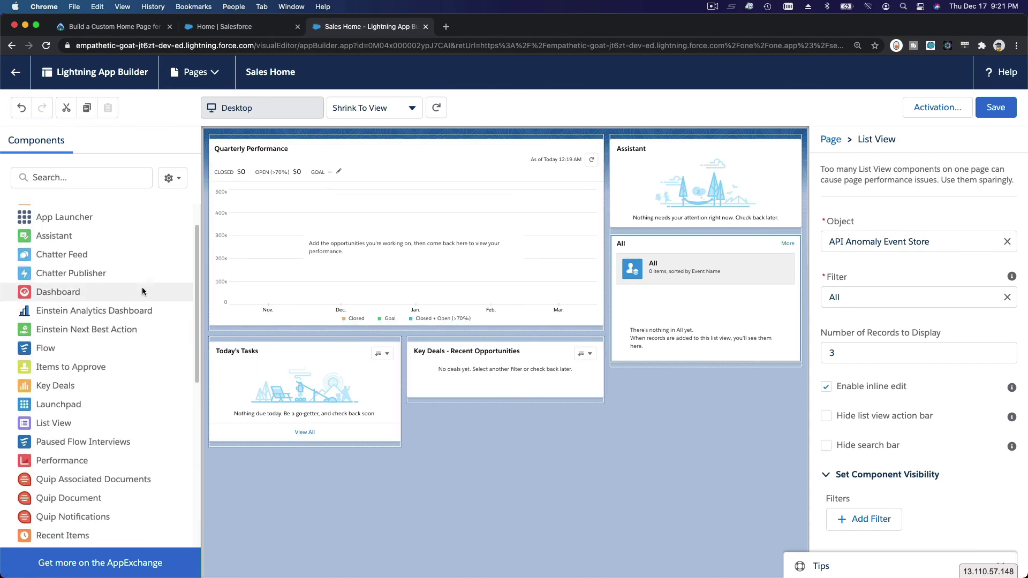
pyautogui.click(503, 450)
pyautogui.click(114, 29)
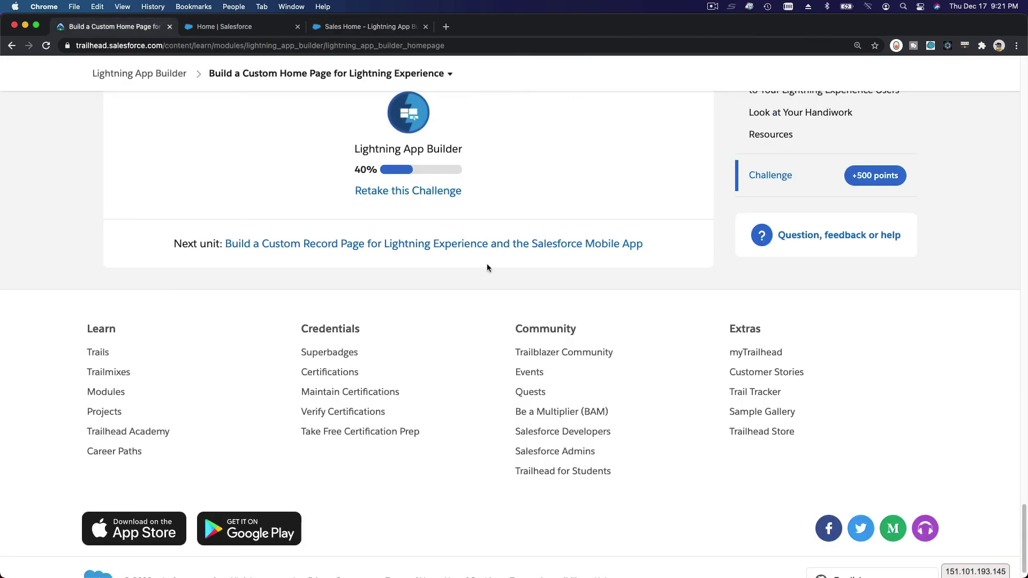